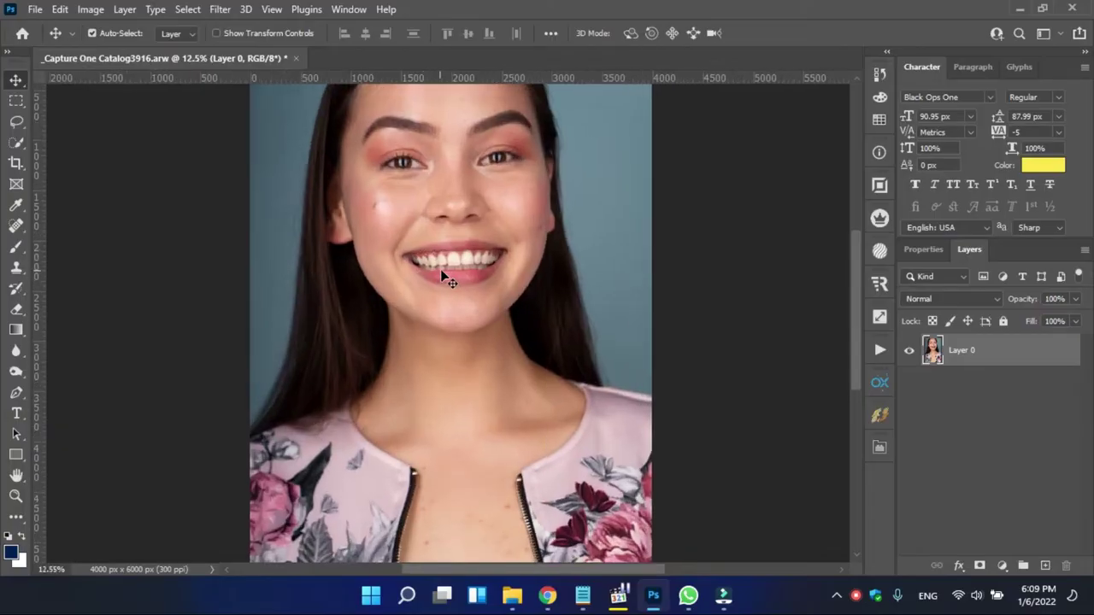
- Select the Spot Healing Brush and zoom into the chest area
scroll(444, 276, "up", 1)
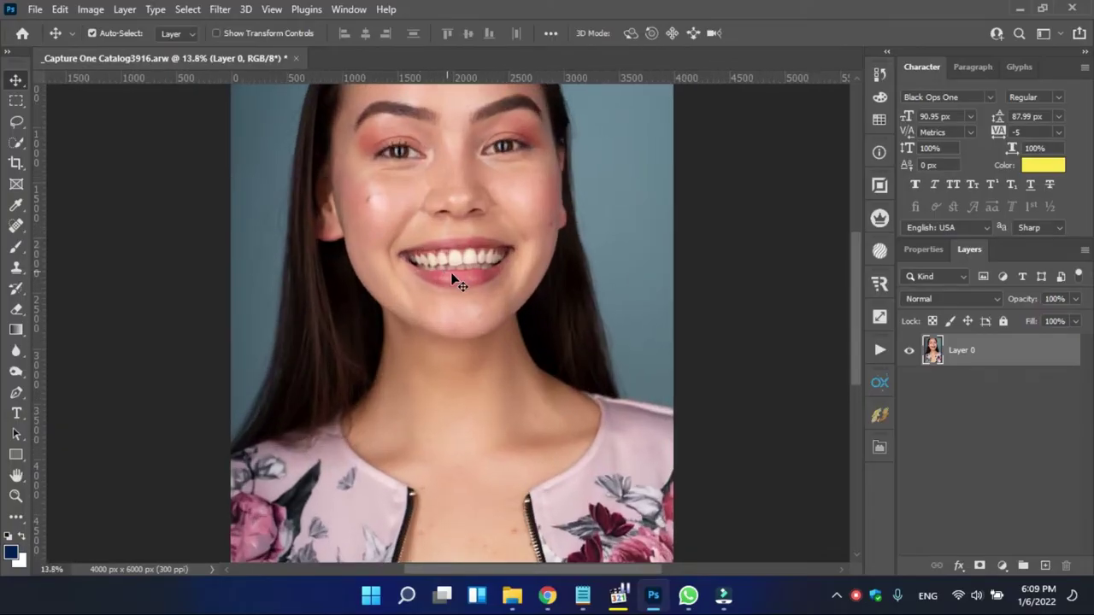
left_click_drag(456, 327, 449, 179)
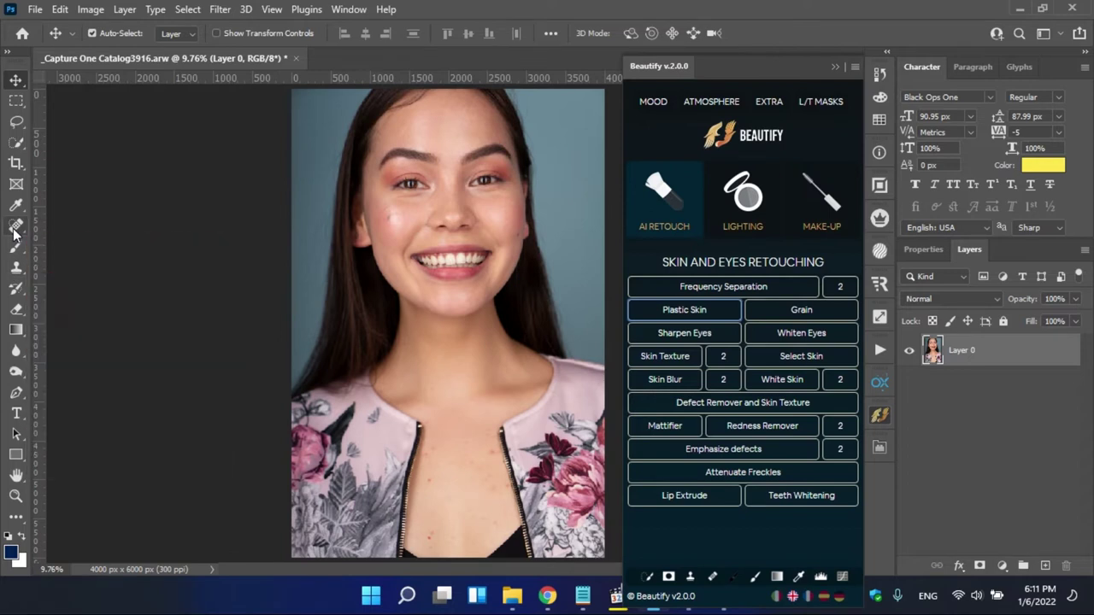
left_click(15, 226)
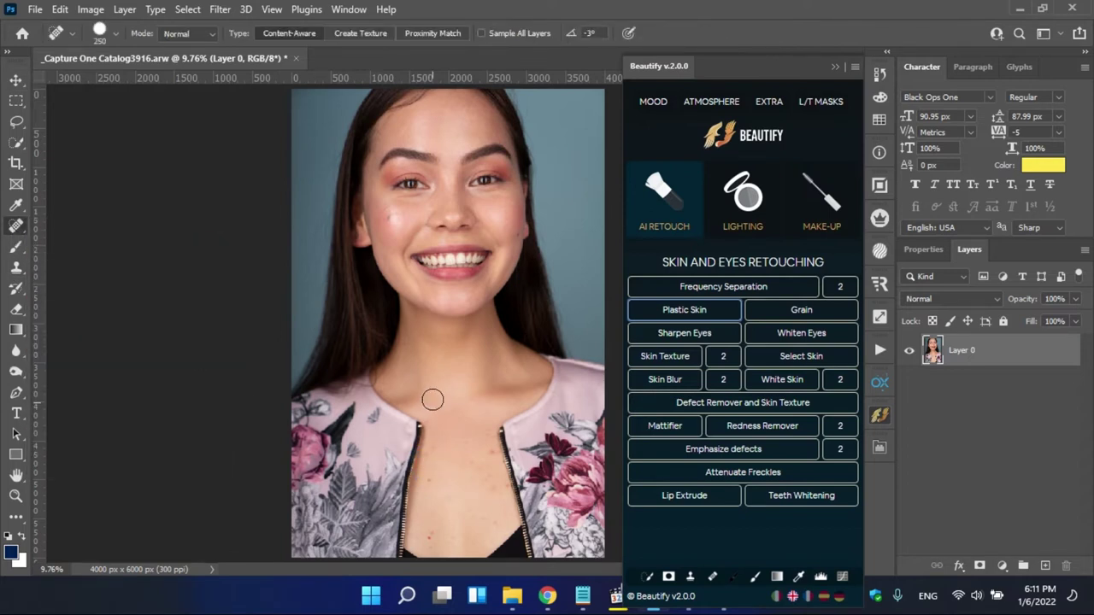
scroll(432, 398, "up", 3)
scroll(434, 416, "up", 2)
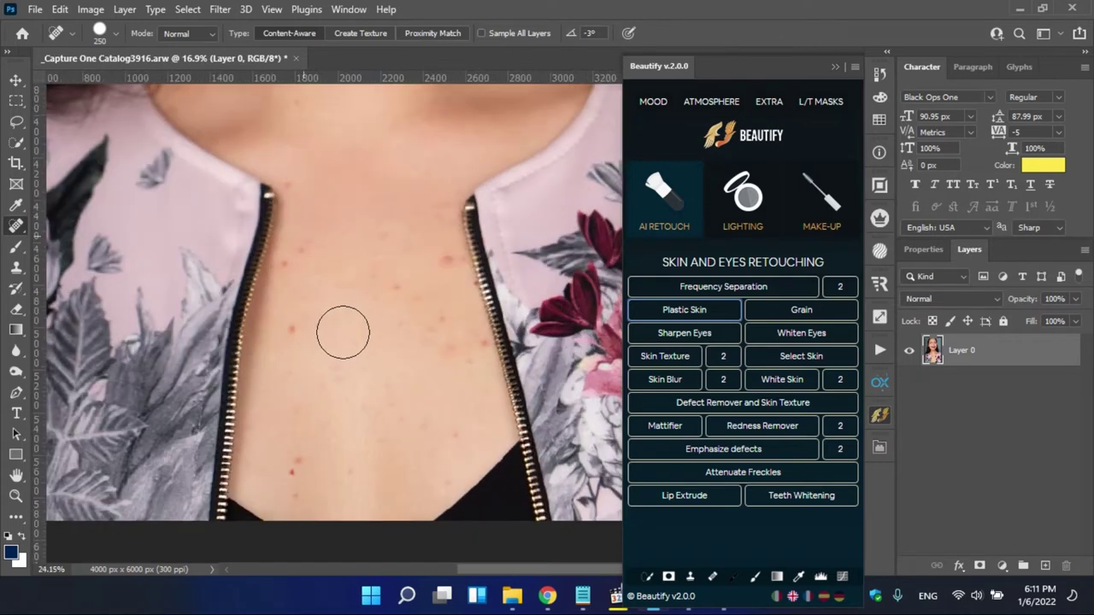
- Heal two red chest blemishes and set the brush to 60 px, 71% roundness
left_click(273, 334)
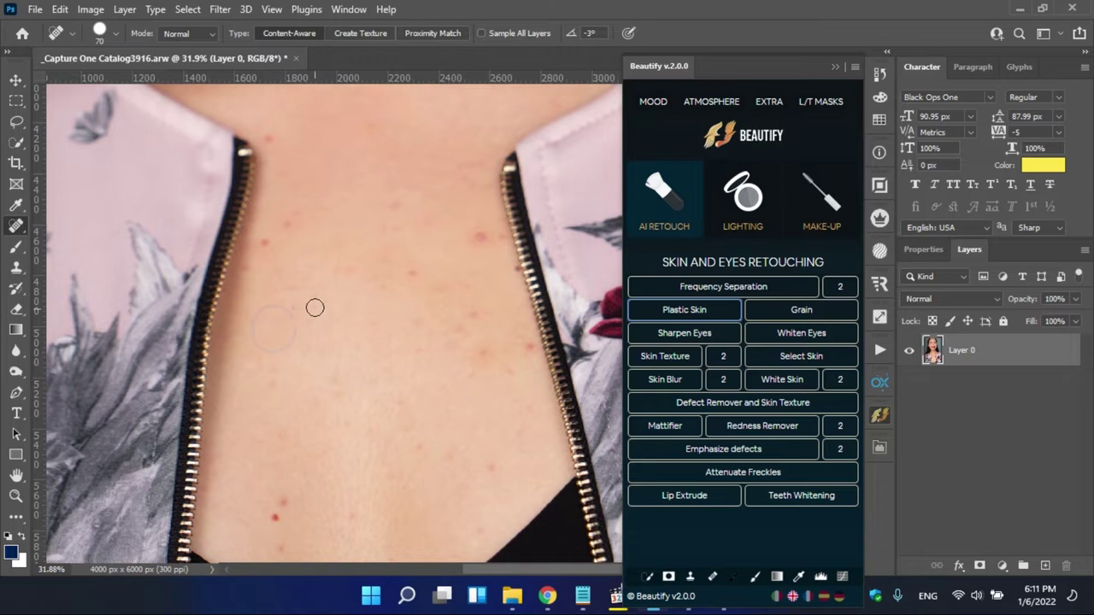
left_click(504, 383)
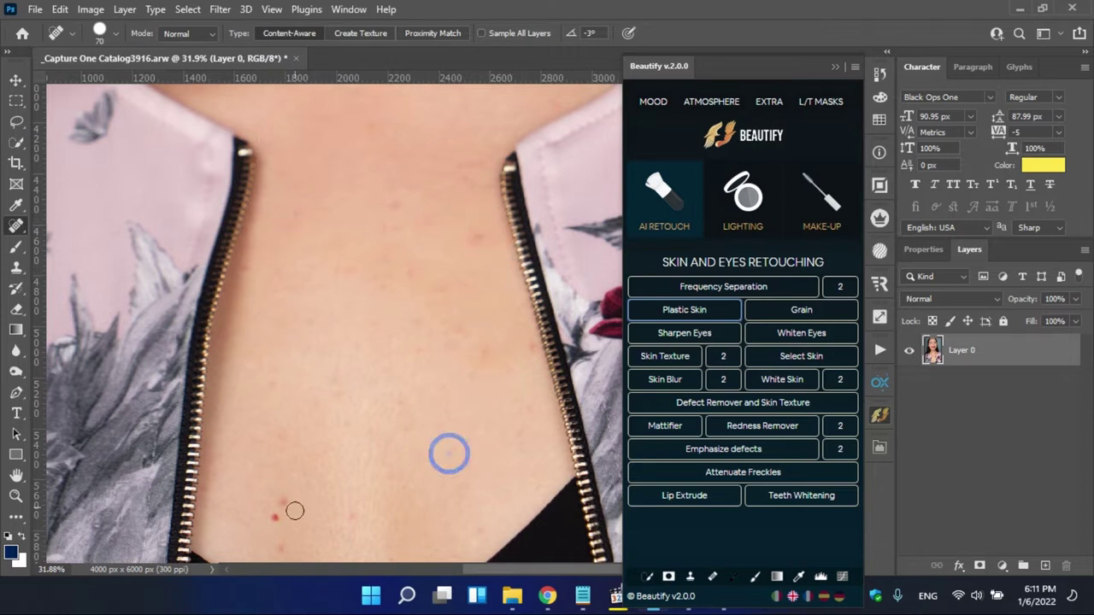
key("bracketleft")
right_click(391, 393)
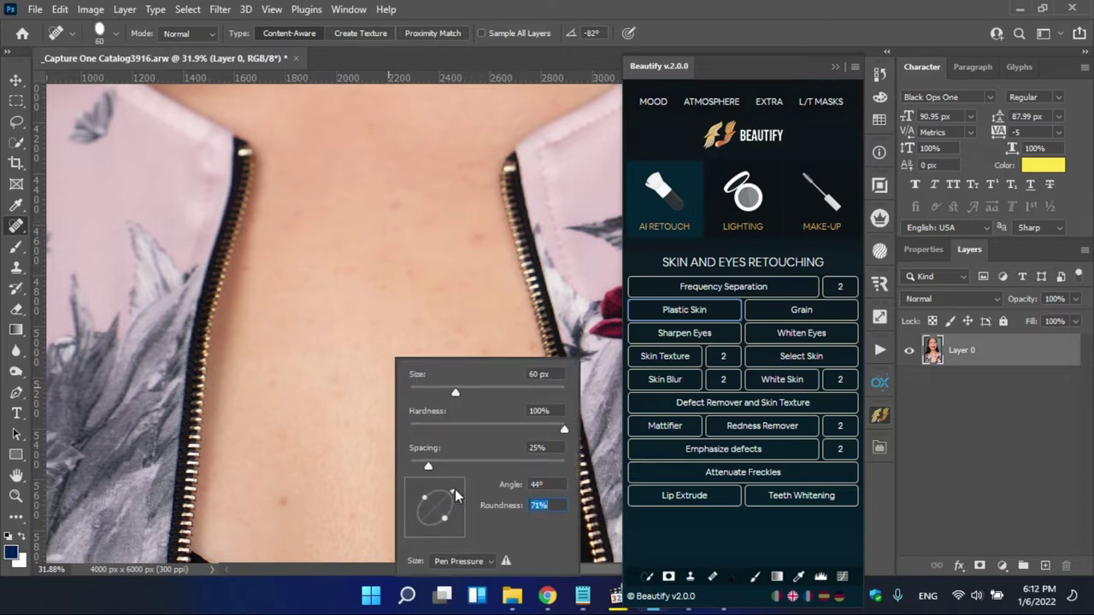
- Heal the blemish on the left cheek with the 40 px healing brush
key("Return")
scroll(464, 368, "down", 5)
left_click_drag(441, 232, 440, 391)
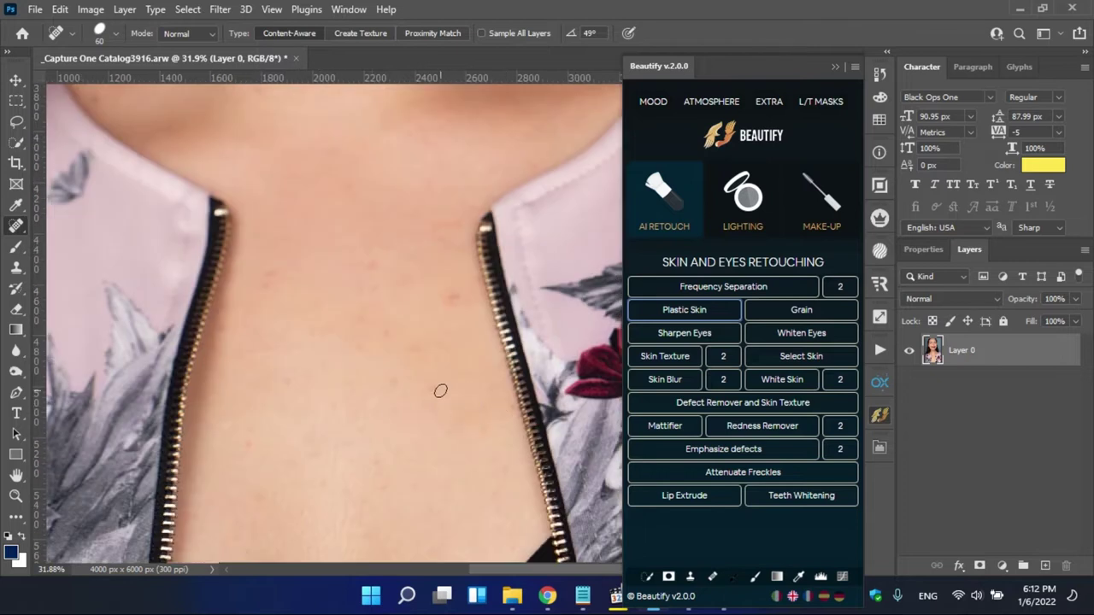
scroll(370, 364, "up", 5)
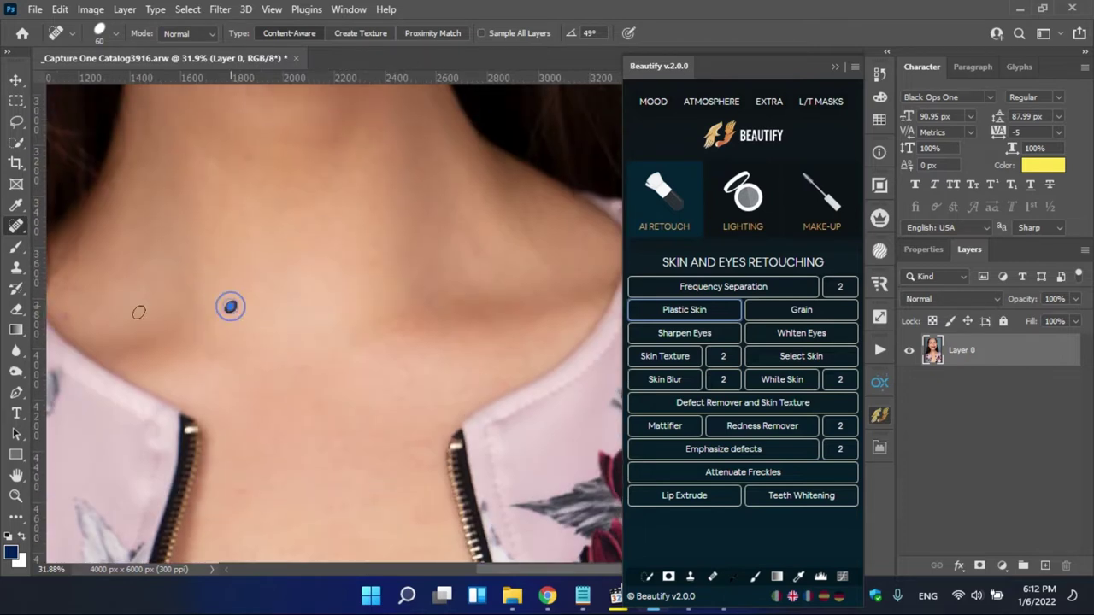
left_click_drag(230, 305, 368, 408)
scroll(368, 408, "up", 5)
left_click_drag(112, 128, 133, 316)
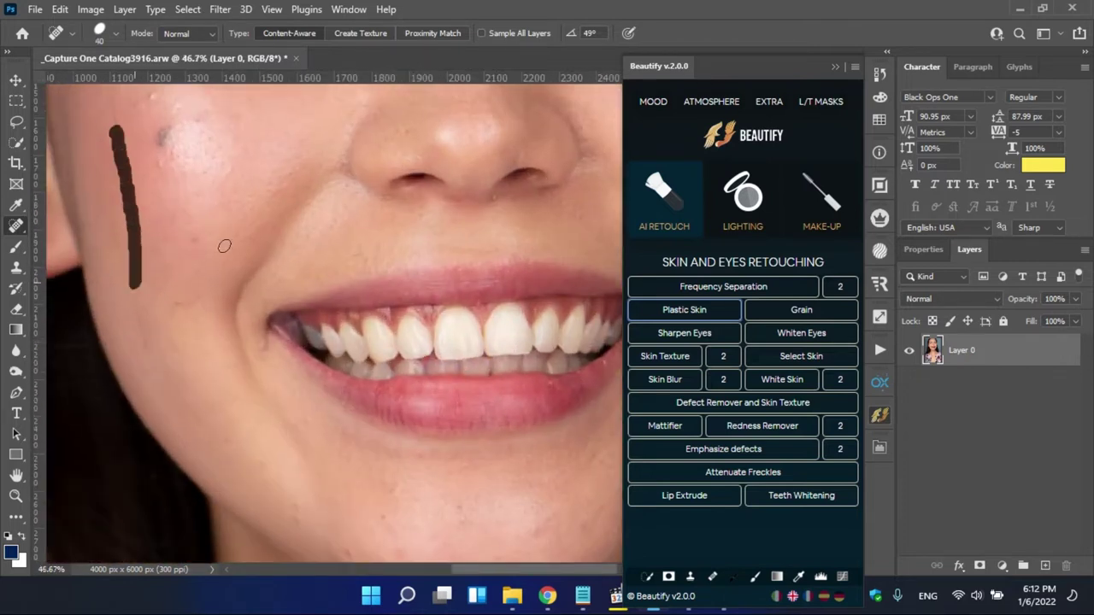
- Heal the small spots and blemish under the eye
scroll(225, 244, "up", 3)
scroll(158, 346, "up", 4)
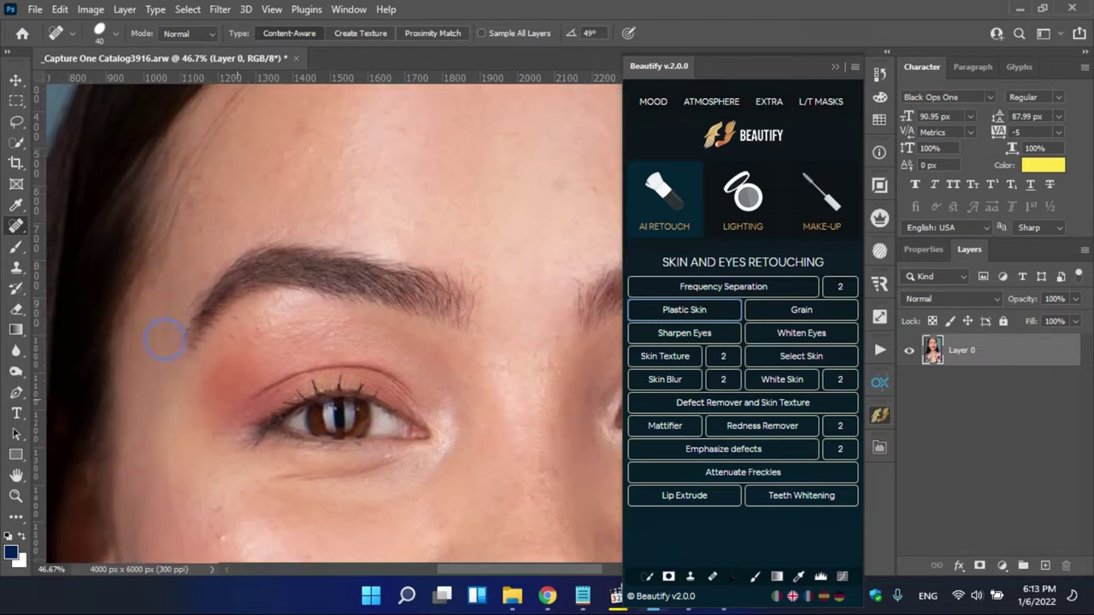
scroll(164, 339, "down", 5)
left_click(228, 253)
scroll(208, 254, "right", 10)
left_click_drag(141, 267, 253, 270)
- Pan back down the portrait and heal a remaining spot on the chest
scroll(303, 288, "down", 5)
scroll(394, 286, "left", 3)
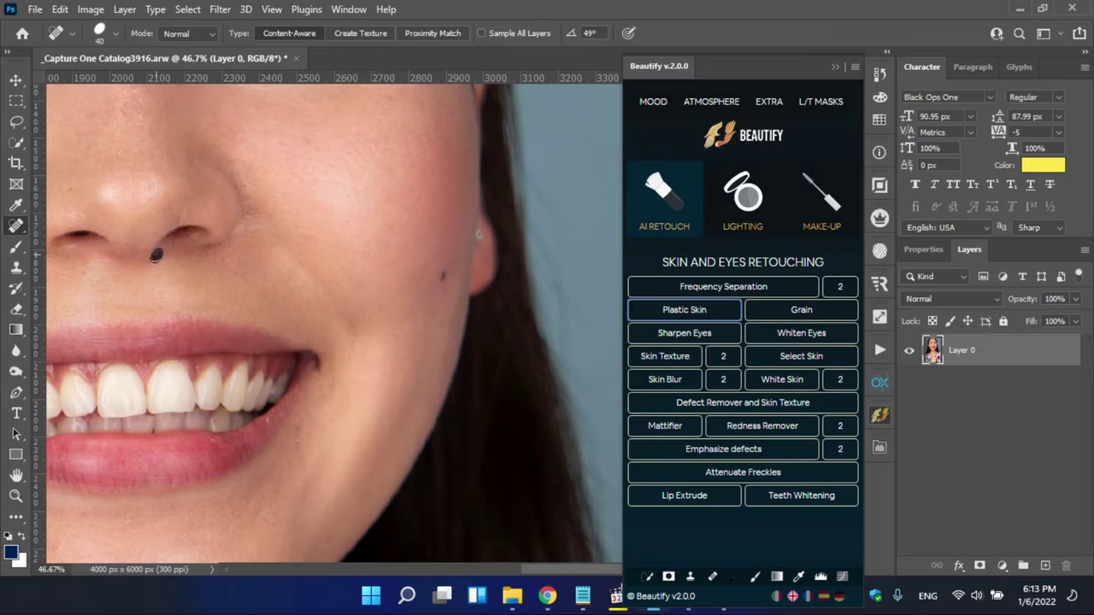
scroll(157, 255, "down", 5)
scroll(257, 287, "left", 5)
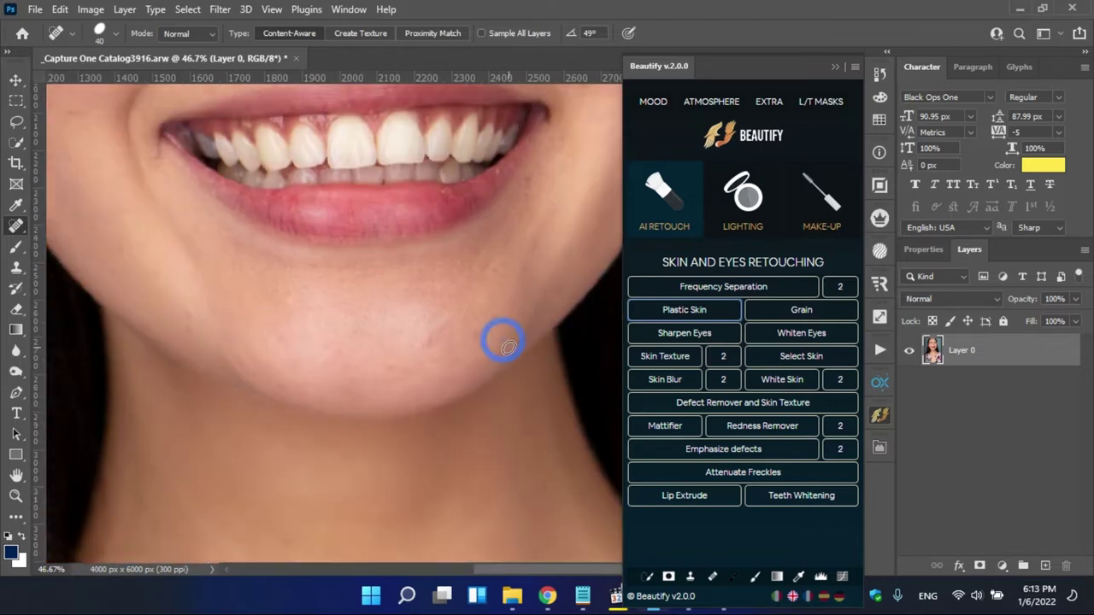
scroll(326, 347, "up", 5)
scroll(326, 347, "left", 2)
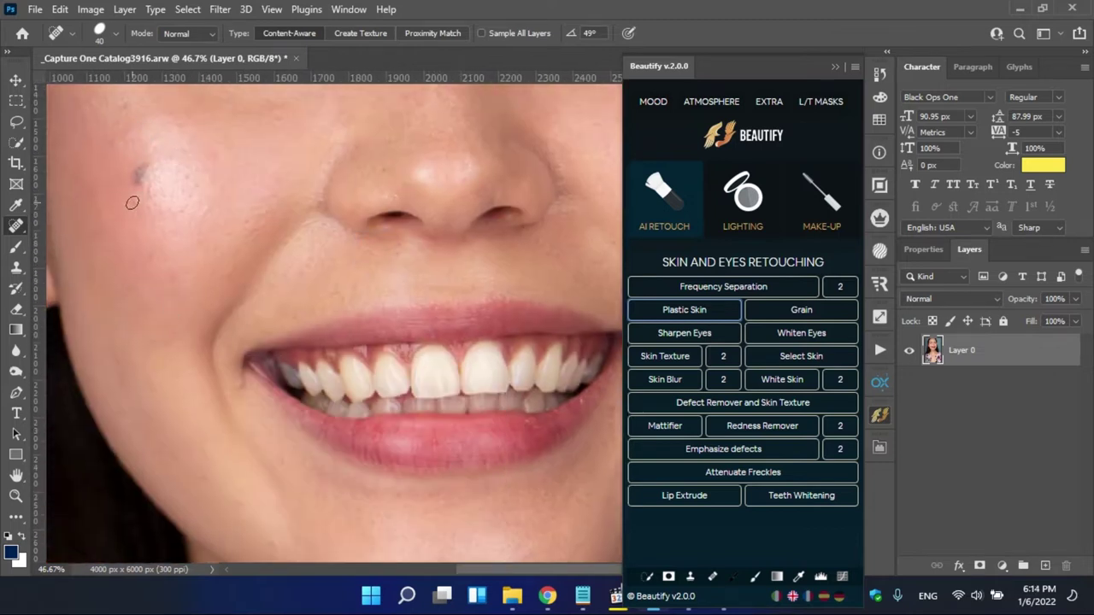
scroll(159, 195, "up", 4)
scroll(313, 225, "left", 3)
scroll(498, 305, "right", 4)
scroll(362, 305, "down", 3, "alt")
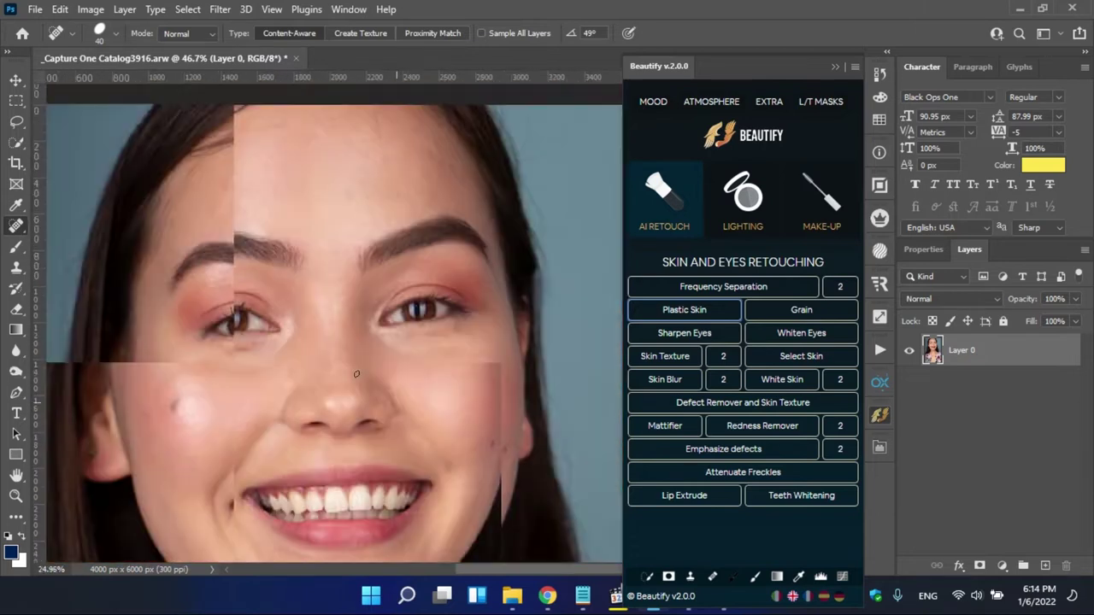
scroll(342, 288, "up", 4, "alt")
scroll(478, 359, "up", 1, "alt")
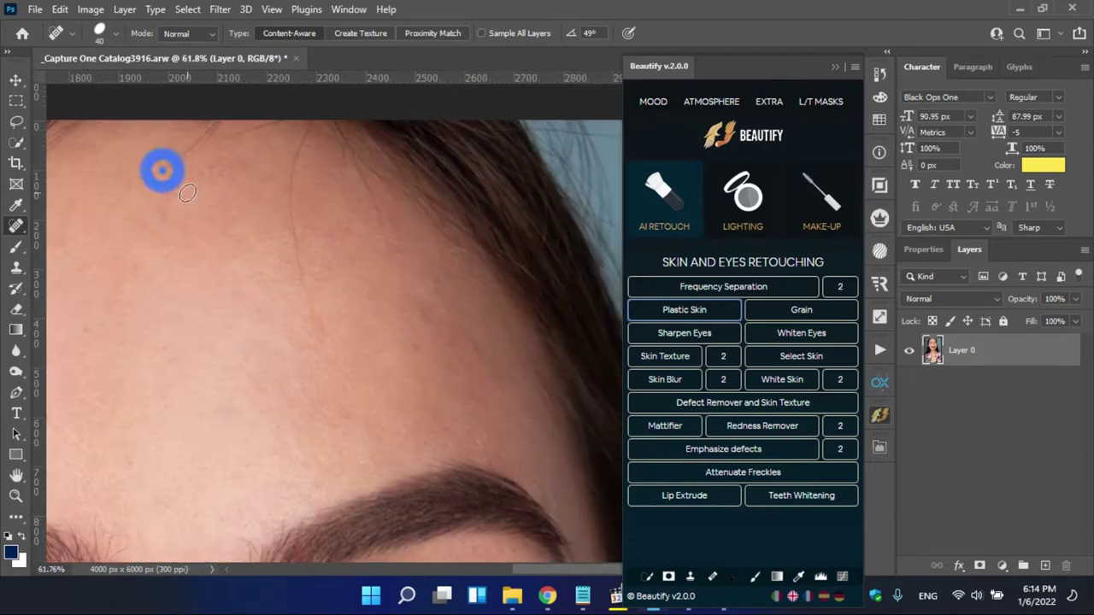
scroll(257, 205, "up", 2)
scroll(256, 205, "left", 6)
scroll(238, 407, "down", 2, "alt")
scroll(208, 465, "up", 2, "alt")
scroll(159, 373, "down", 5)
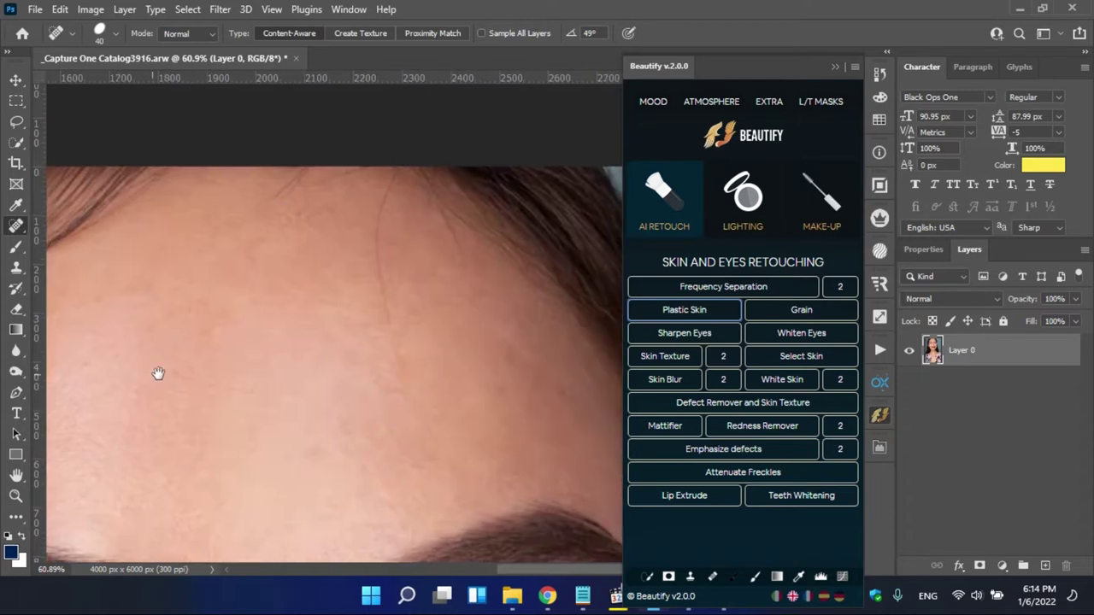
scroll(359, 222, "down", 2, "alt")
scroll(322, 210, "down", 3)
scroll(371, 183, "up", 3, "alt")
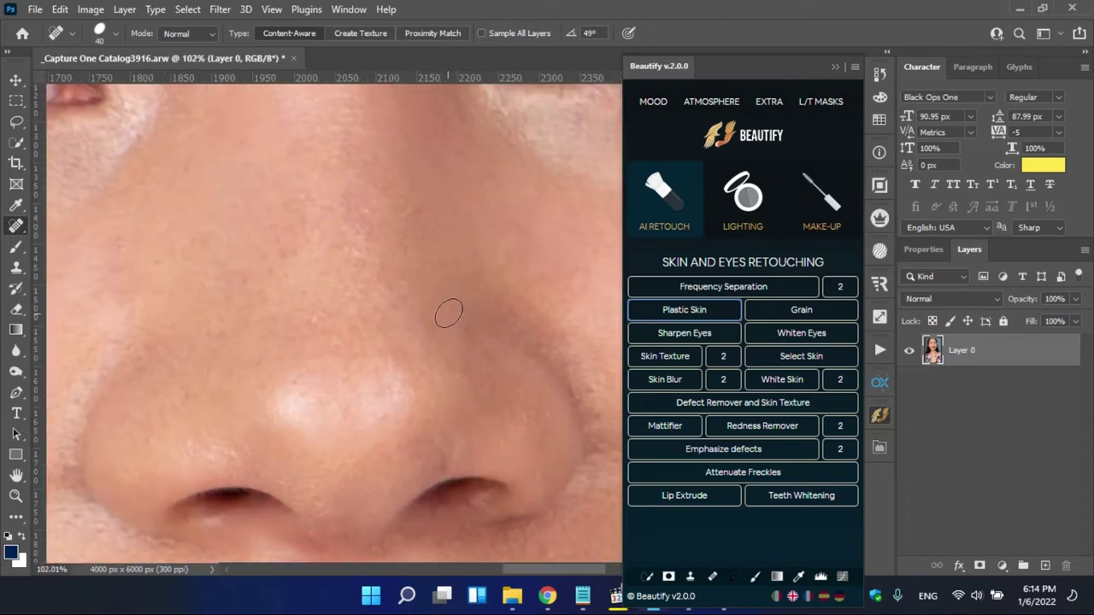
scroll(310, 331, "down", 2, "alt")
scroll(354, 261, "down", 3)
scroll(453, 330, "up", 2, "alt")
scroll(385, 307, "down", 3, "alt")
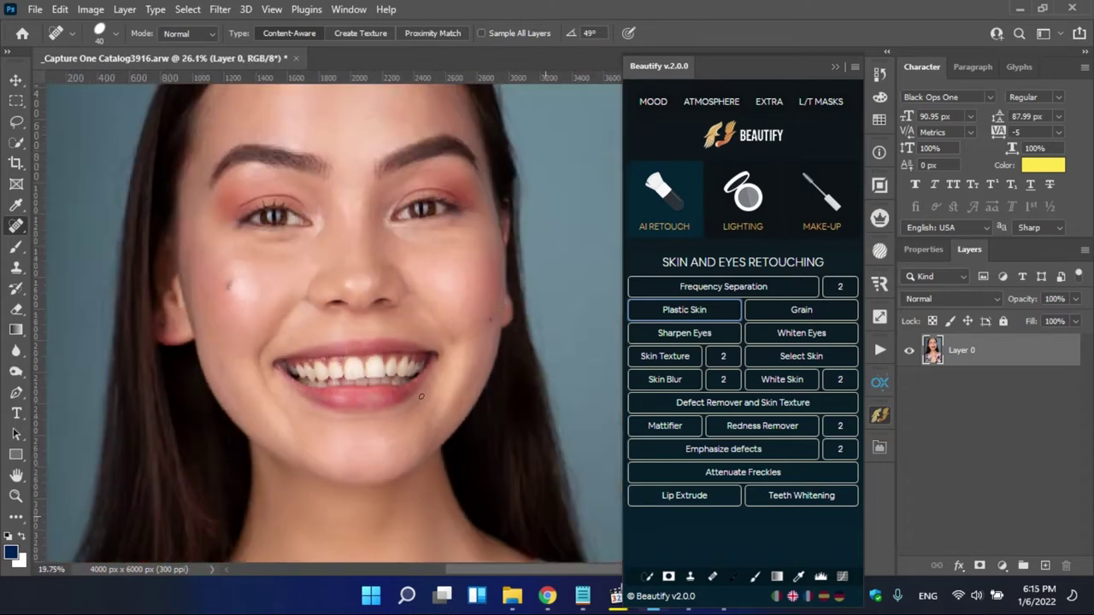
scroll(334, 288, "down", 2, "alt")
scroll(334, 289, "down", 4)
scroll(334, 289, "up", 2, "alt")
scroll(288, 401, "down", 3)
left_click(313, 357)
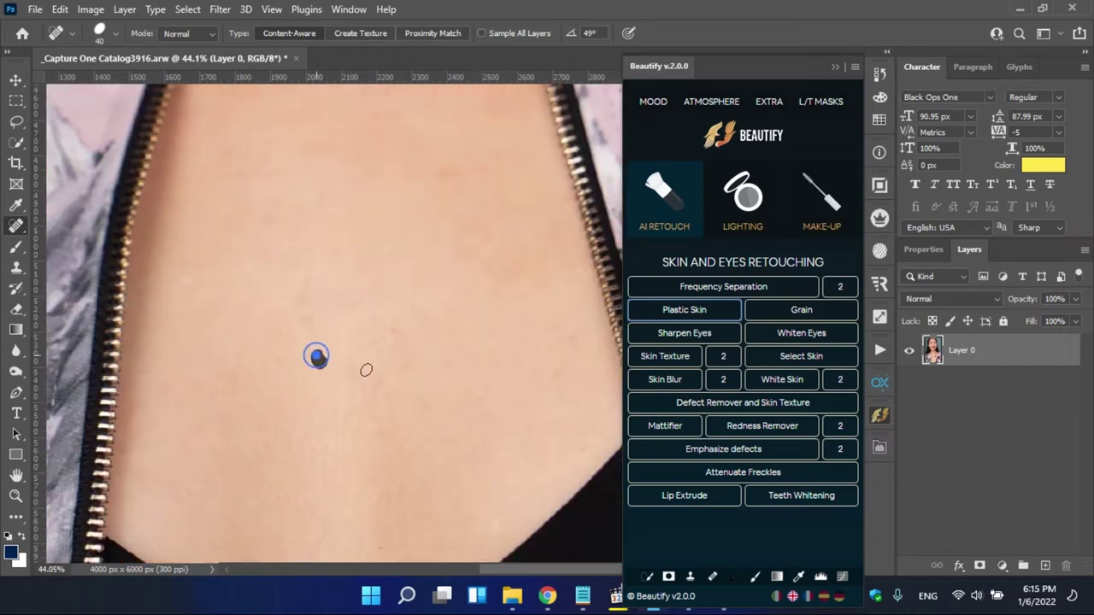
scroll(311, 373, "down", 2, "alt")
scroll(312, 372, "up", 2, "alt")
scroll(476, 273, "down", 3)
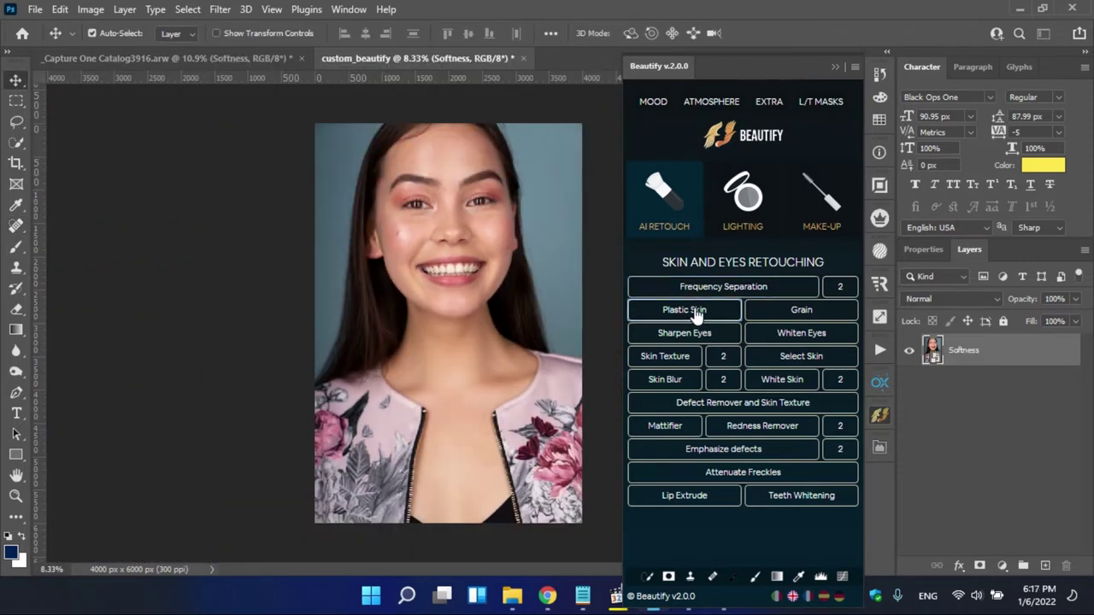
- Apply the Beautify Plastic Skin effect and frame the neck and zipper
left_click(696, 312)
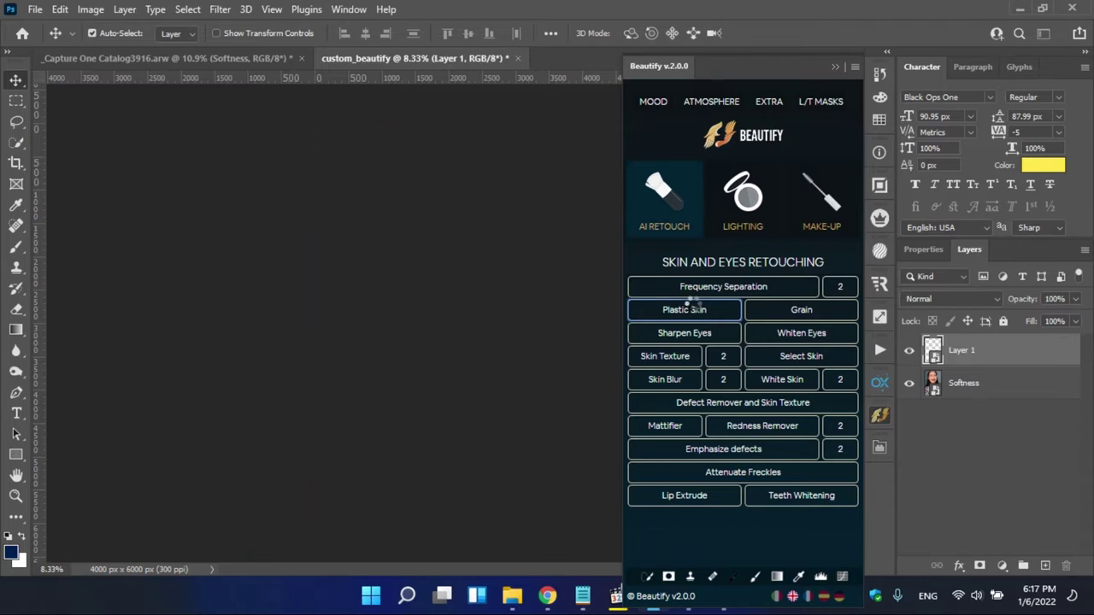
scroll(487, 342, "up", 1, "alt")
scroll(481, 328, "down", 1)
scroll(481, 329, "up", 3, "alt")
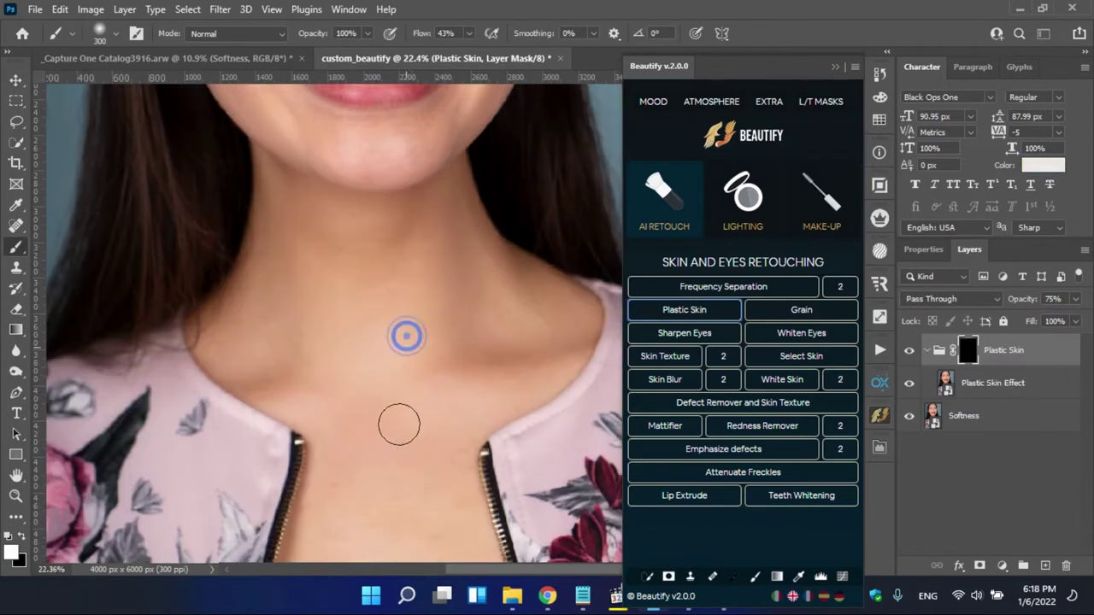
scroll(424, 292, "up", 3)
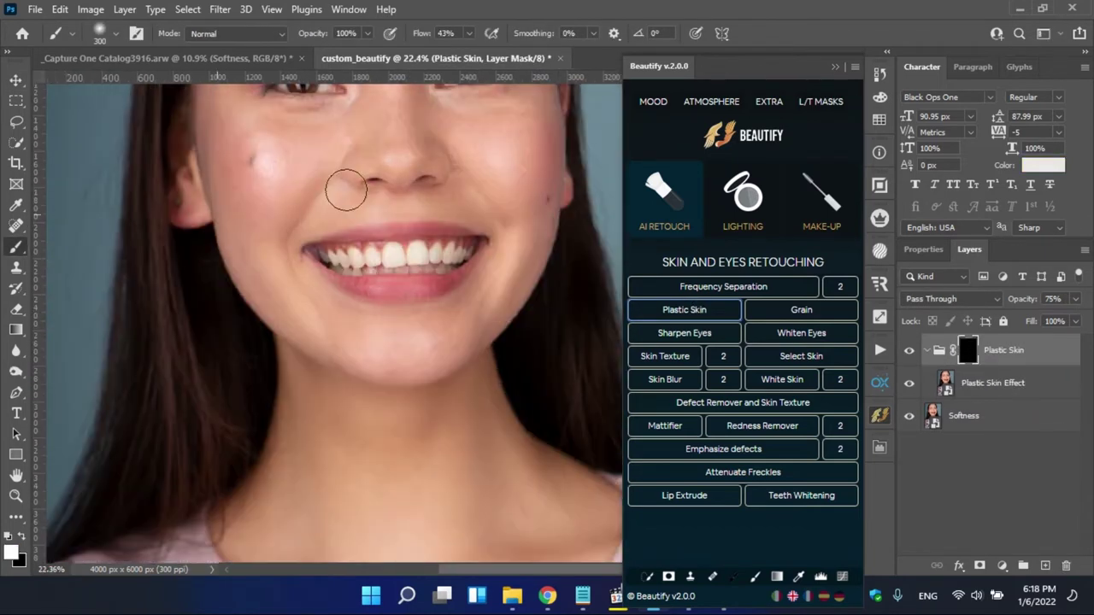
left_click_drag(433, 496, 349, 296)
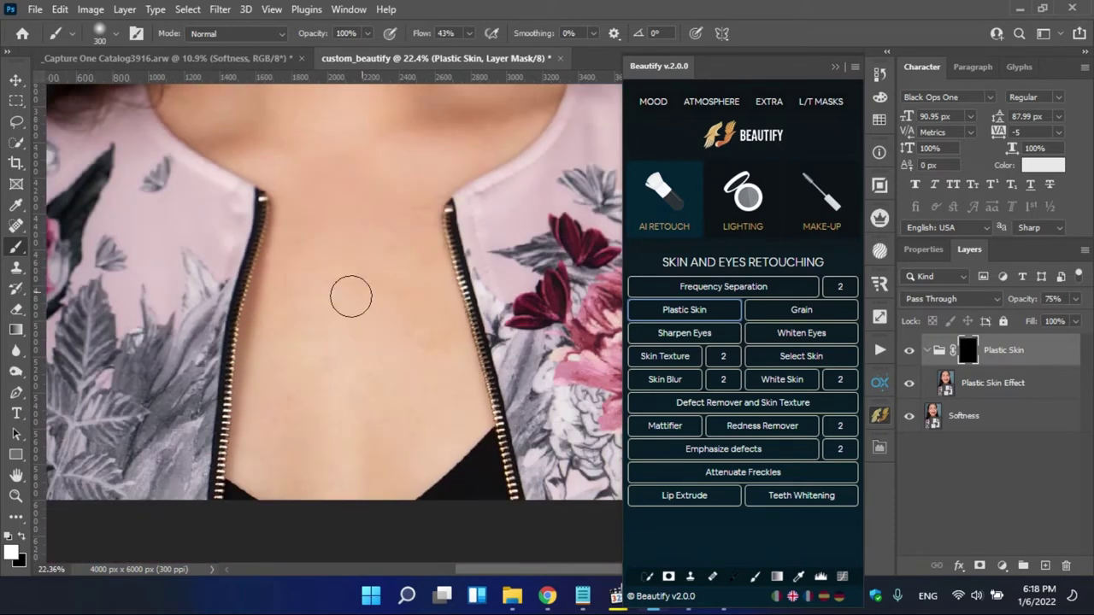
- Set the foreground colour to white and display the Plastic Skin mask alone
left_click(12, 553)
left_click(1031, 249)
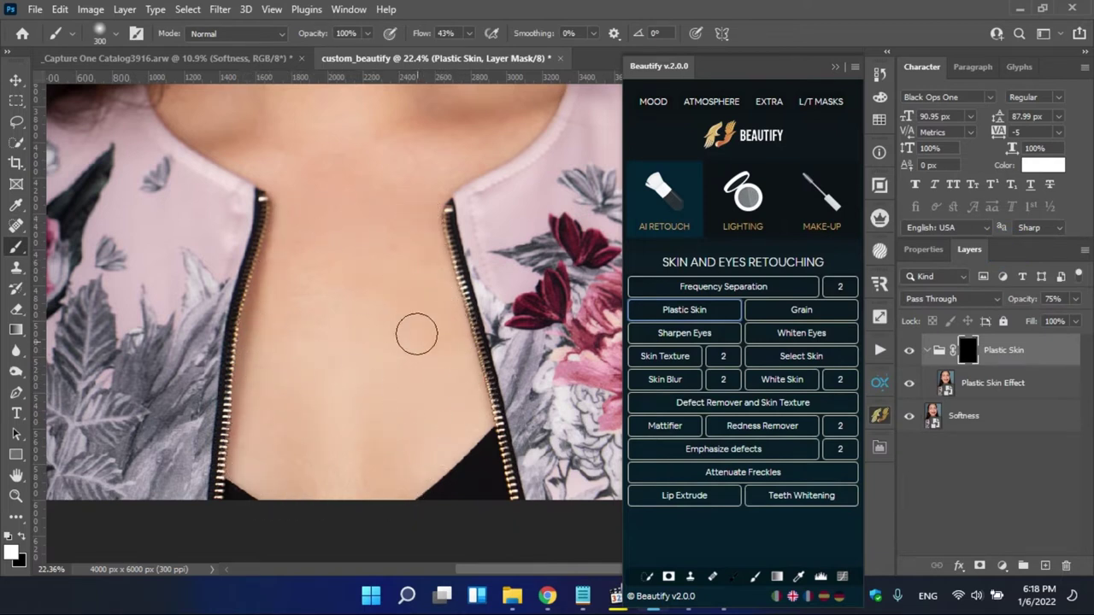
scroll(416, 333, "up", 5)
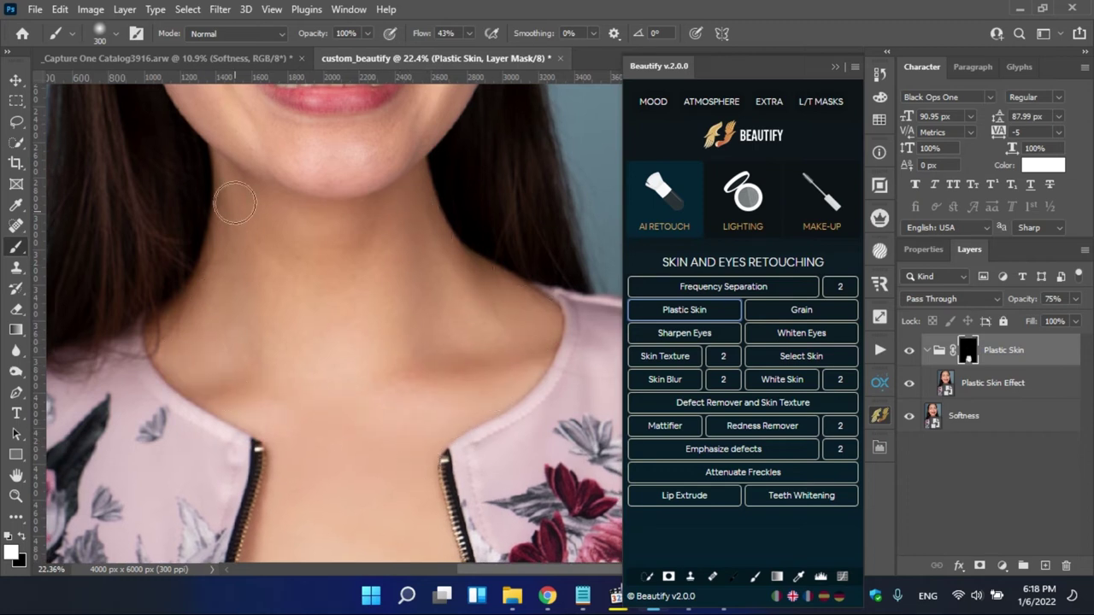
left_click(967, 351, "alt")
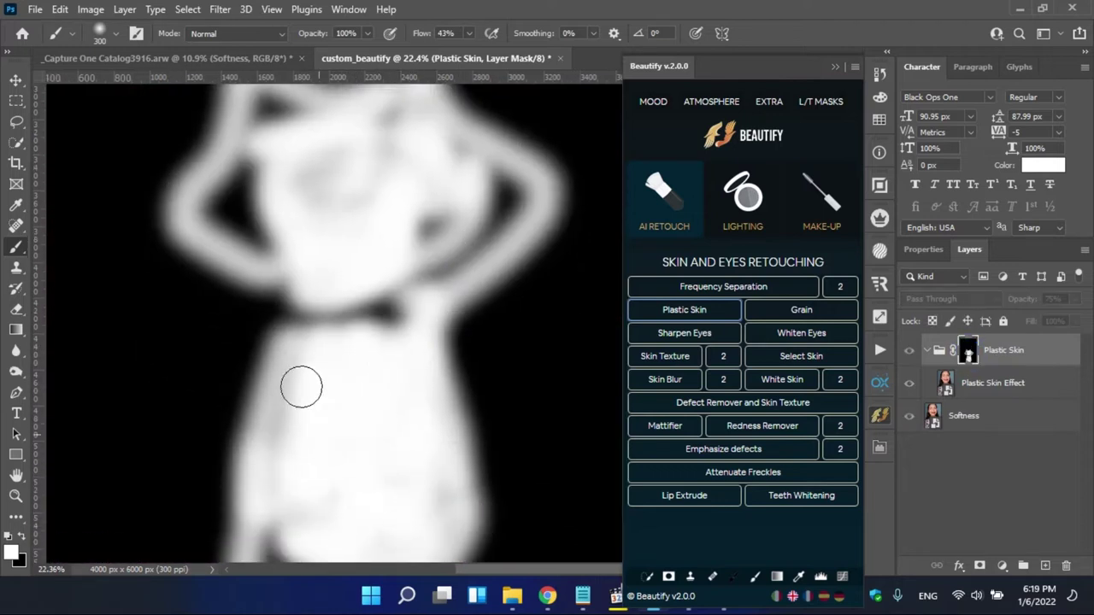
- Switch between the photo and the Plastic Skin mask view, ending in mask view
scroll(291, 342, "down", 6)
scroll(282, 291, "up", 2)
left_click(967, 351, "alt")
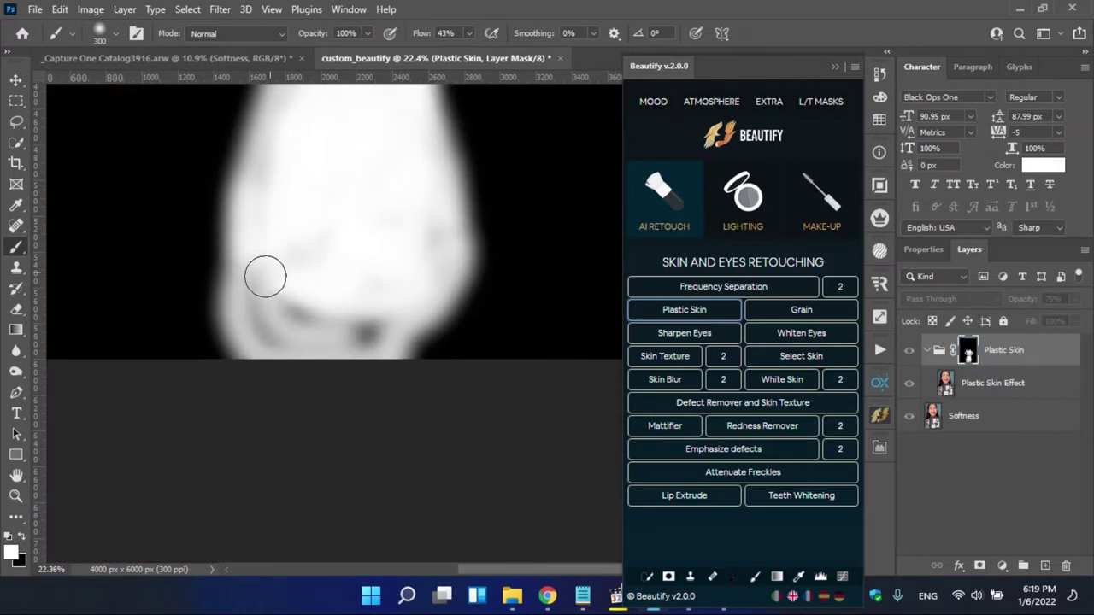
left_click(967, 351, "alt")
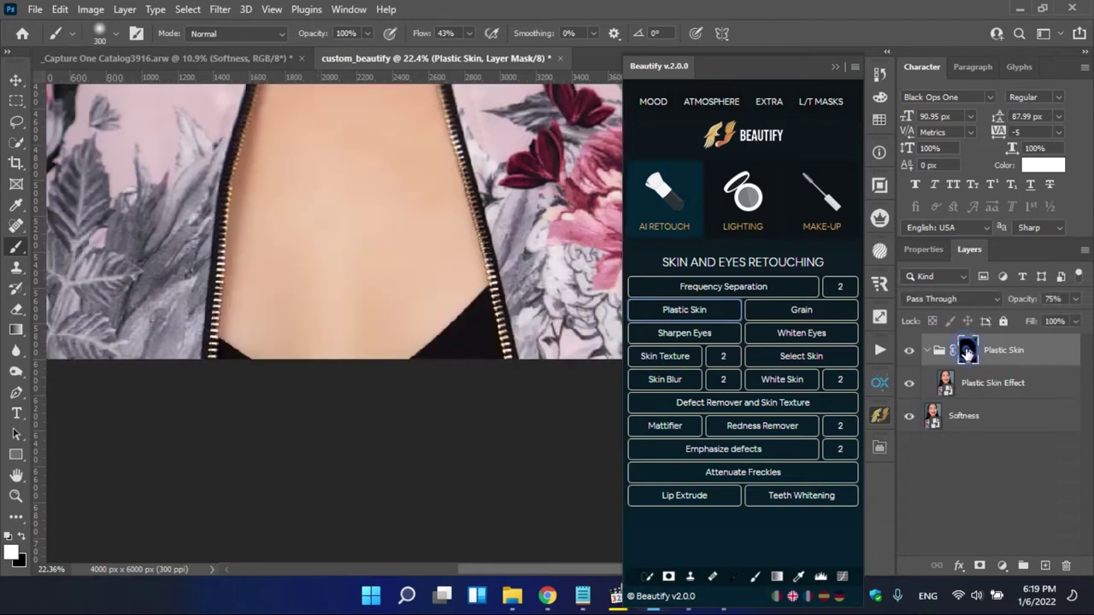
scroll(427, 299, "up", 3)
scroll(428, 298, "up", 2)
left_click(967, 351, "alt")
- Paint the face and collar white on the mask, adjusting flow and undoing a stray stroke
mouse_move(380, 353)
left_mouse_down()
mouse_move(296, 373)
mouse_move(205, 376)
left_mouse_up()
left_click(967, 352, "alt")
left_click(967, 351, "alt")
mouse_move(274, 459)
left_mouse_down()
mouse_move(476, 361)
mouse_move(402, 295)
mouse_move(317, 329)
left_mouse_up()
left_click_drag(468, 33, 496, 54)
mouse_move(240, 265)
left_mouse_down()
mouse_move(288, 280)
mouse_move(244, 325)
left_mouse_up()
key("ctrl+z")
key("ctrl+z")
key("ctrl+z")
mouse_move(468, 33)
left_mouse_down()
mouse_move(444, 54)
mouse_move(454, 56)
left_mouse_up()
mouse_move(359, 466)
left_mouse_down()
mouse_move(339, 490)
mouse_move(405, 388)
mouse_move(379, 265)
mouse_move(200, 364)
mouse_move(234, 327)
mouse_move(366, 368)
left_mouse_up()
left_click(969, 352, "alt")
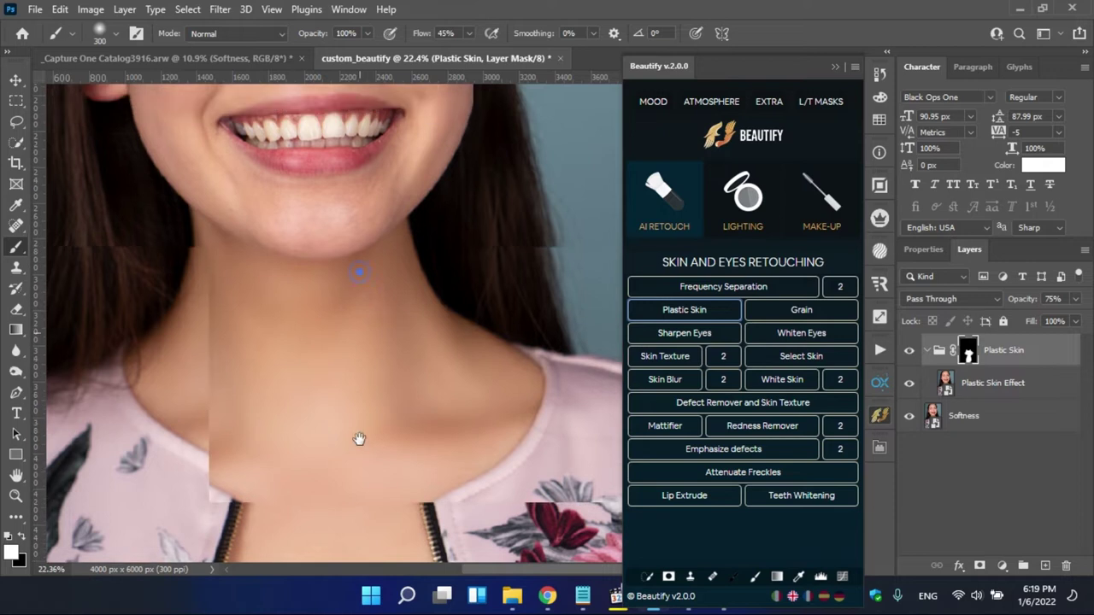
- Shrink the brush and paint Plastic Skin smoothing onto the left cheek and outer eye
left_click_drag(335, 227, 364, 230)
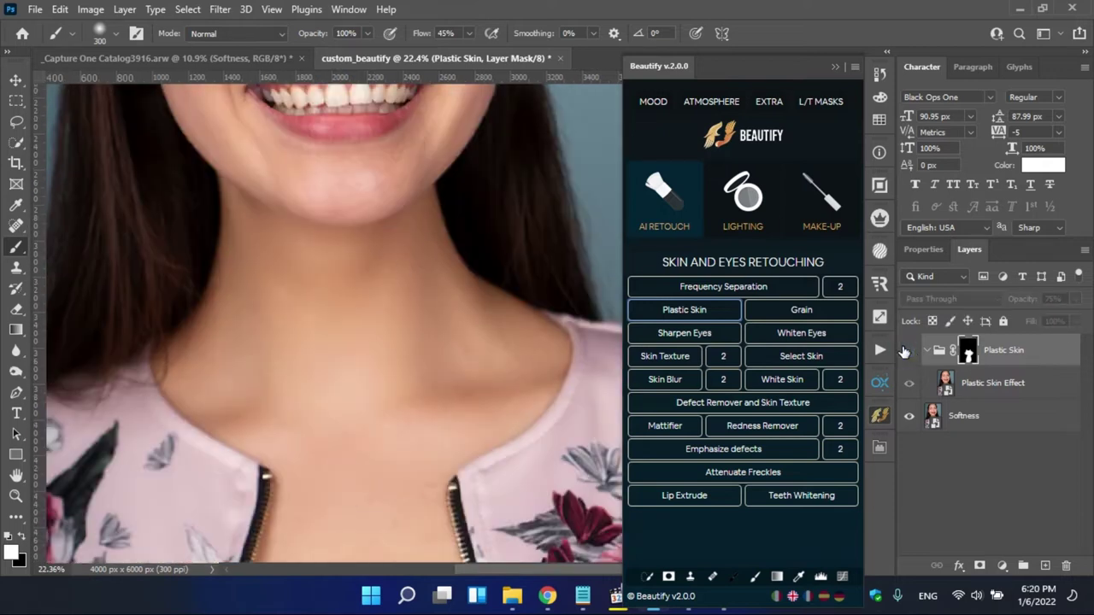
scroll(488, 268, "up", 5)
scroll(379, 387, "up", 1)
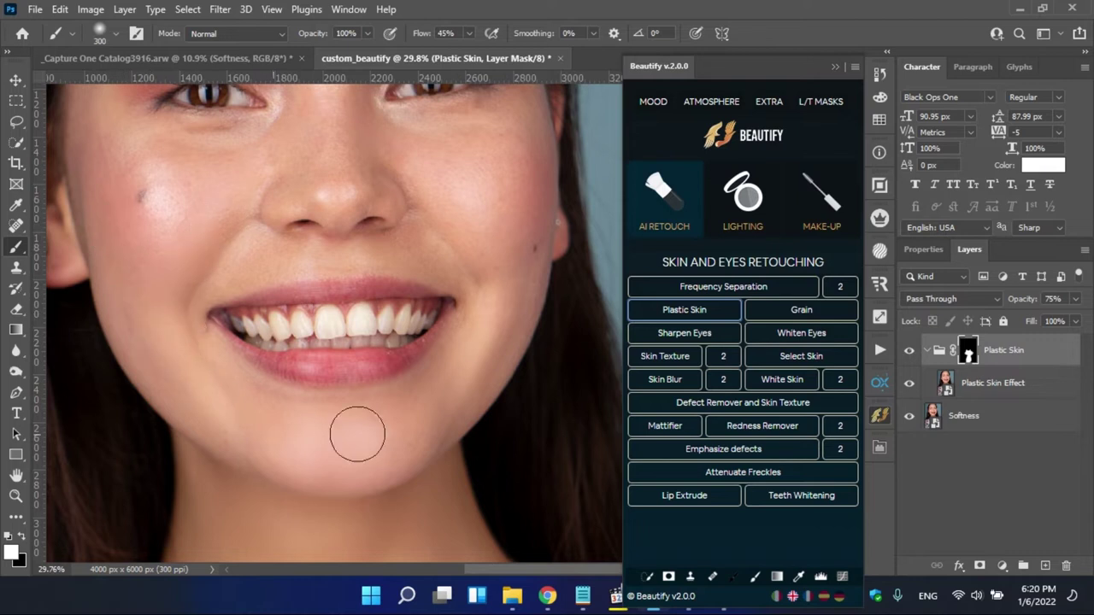
scroll(506, 313, "up", 2)
scroll(495, 298, "up", 1)
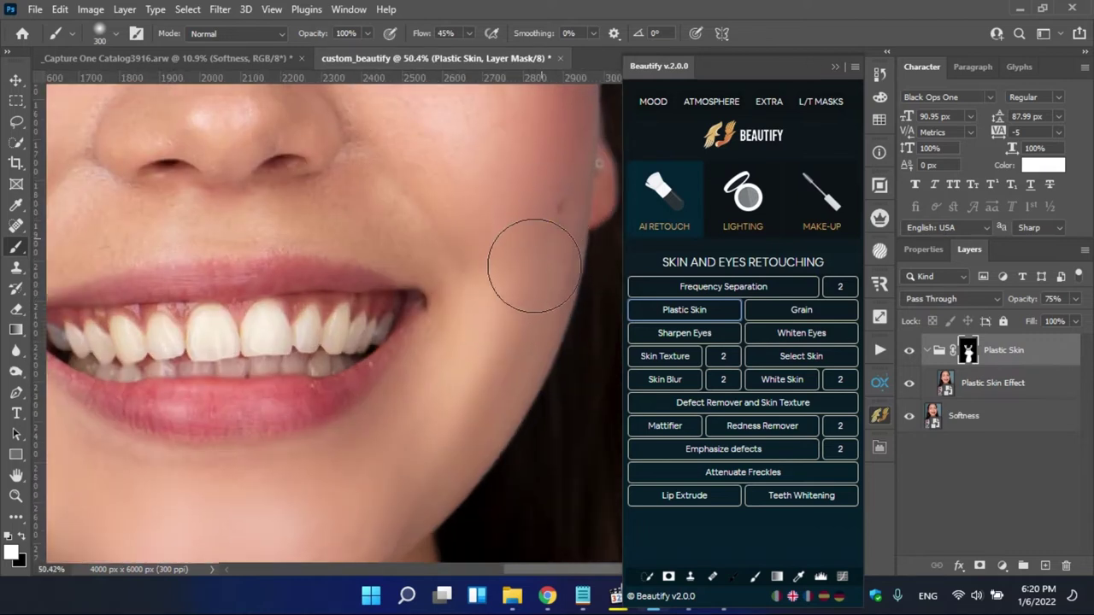
key("bracketleft")
key("bracketleft")
key("bracketleft")
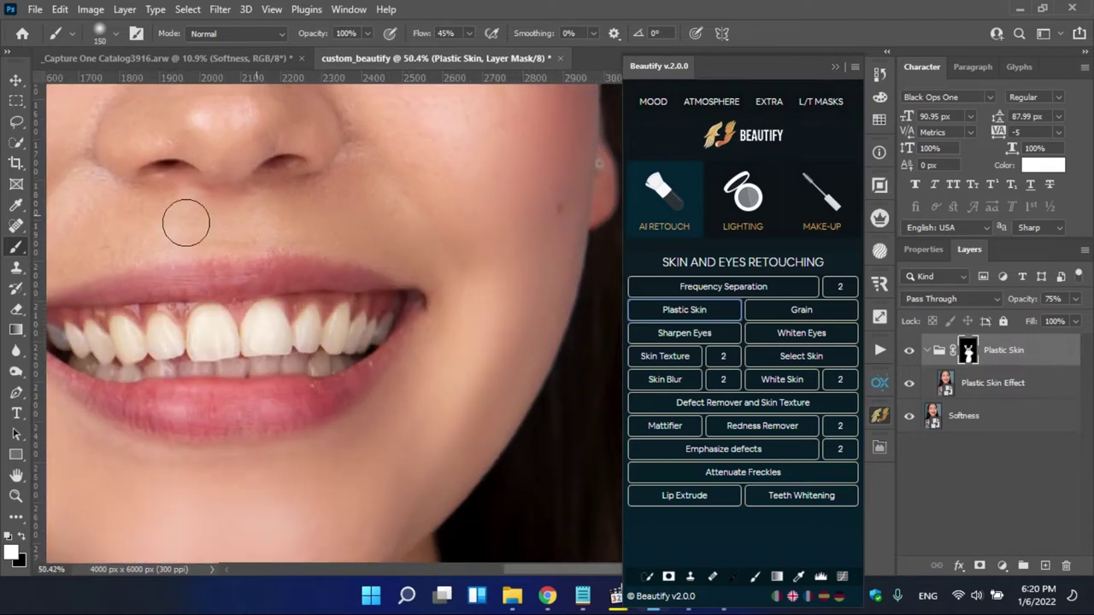
left_click_drag(393, 237, 521, 273)
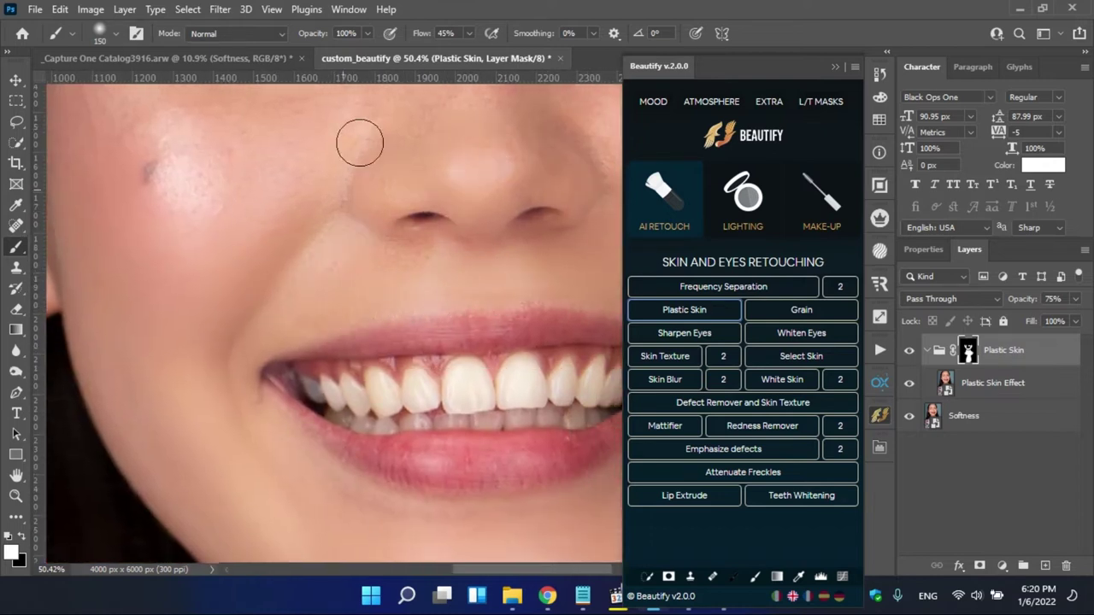
left_click_drag(215, 197, 304, 335)
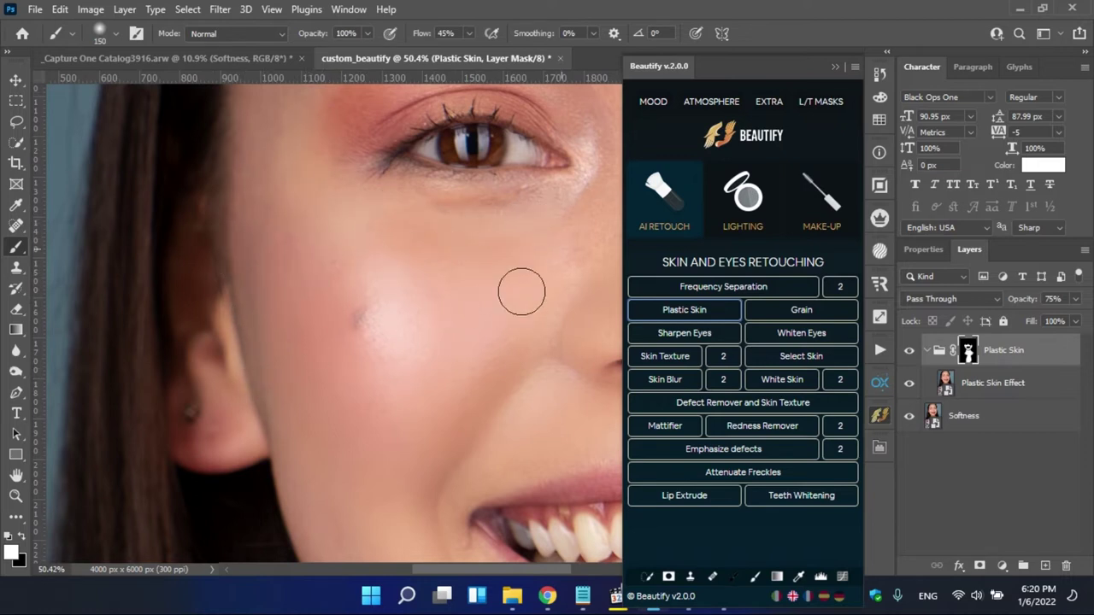
- Extend the smoothing over the nose, other cheek, smile, under-eyes, brows and forehead at 45% flow
left_click_drag(521, 291, 184, 338)
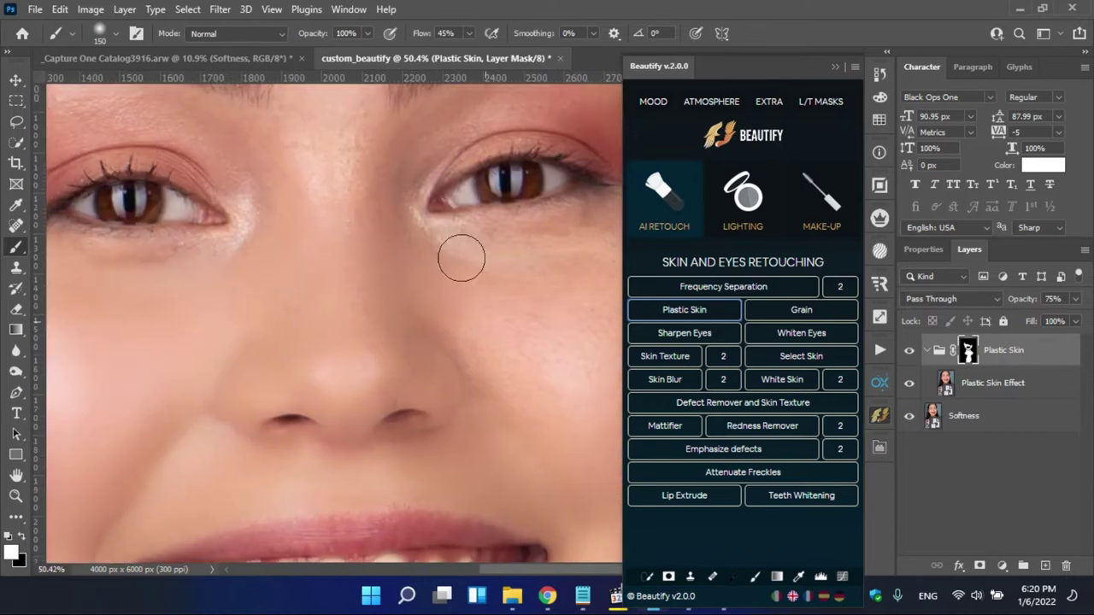
left_click_drag(376, 274, 213, 184)
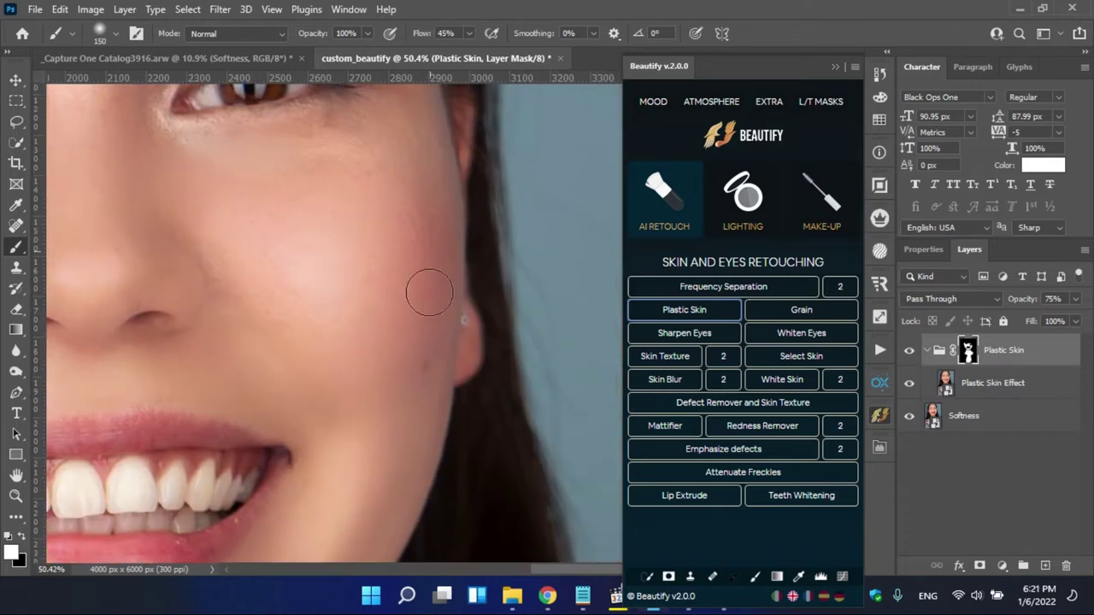
left_click_drag(370, 174, 435, 541)
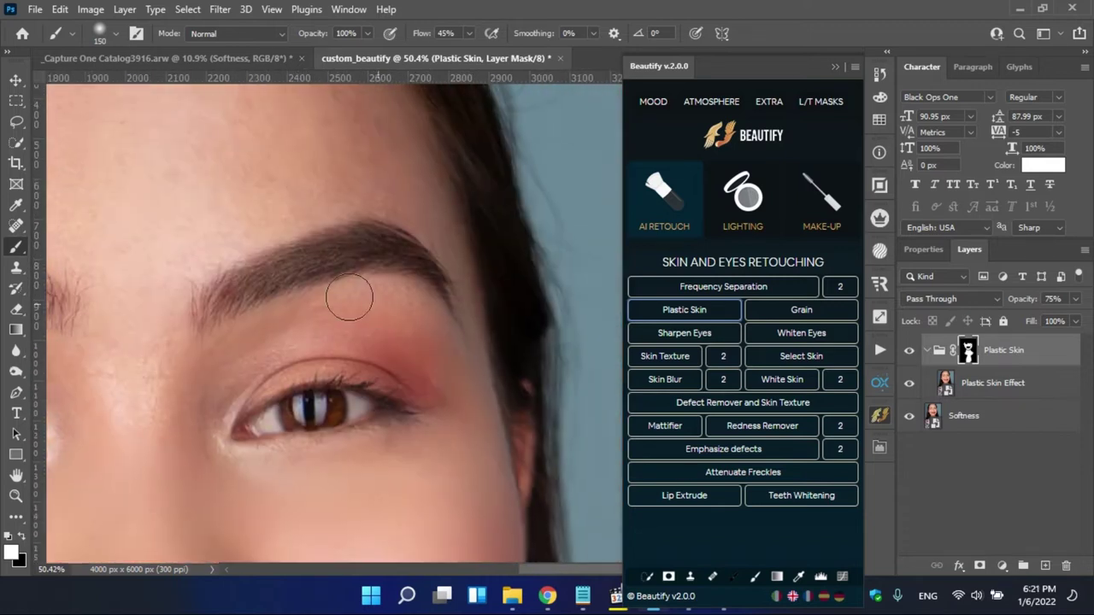
left_click_drag(136, 378, 262, 317)
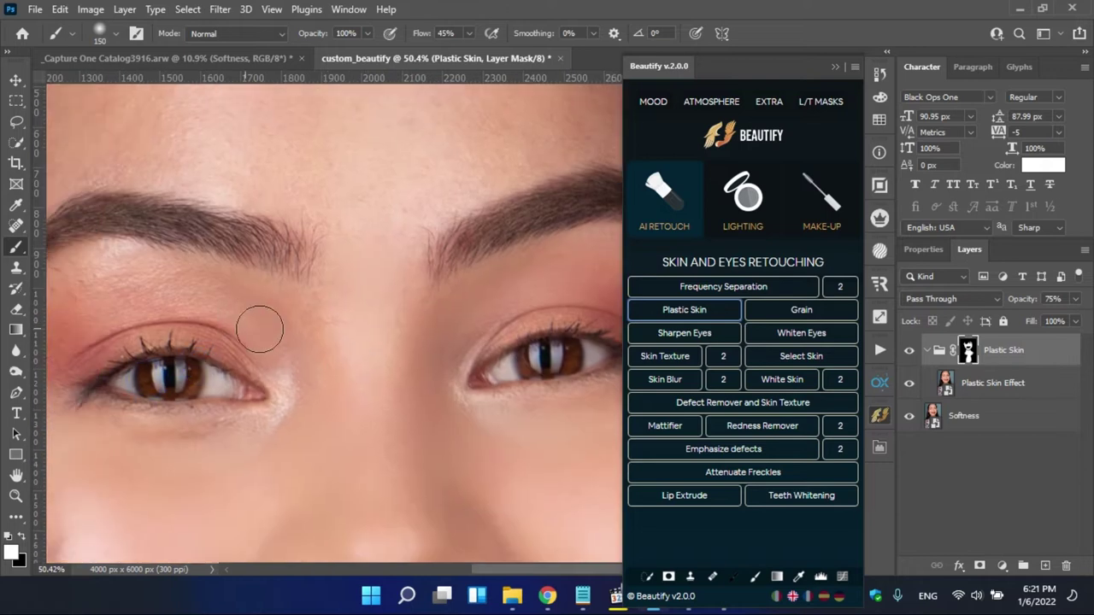
scroll(257, 325, "down", 2)
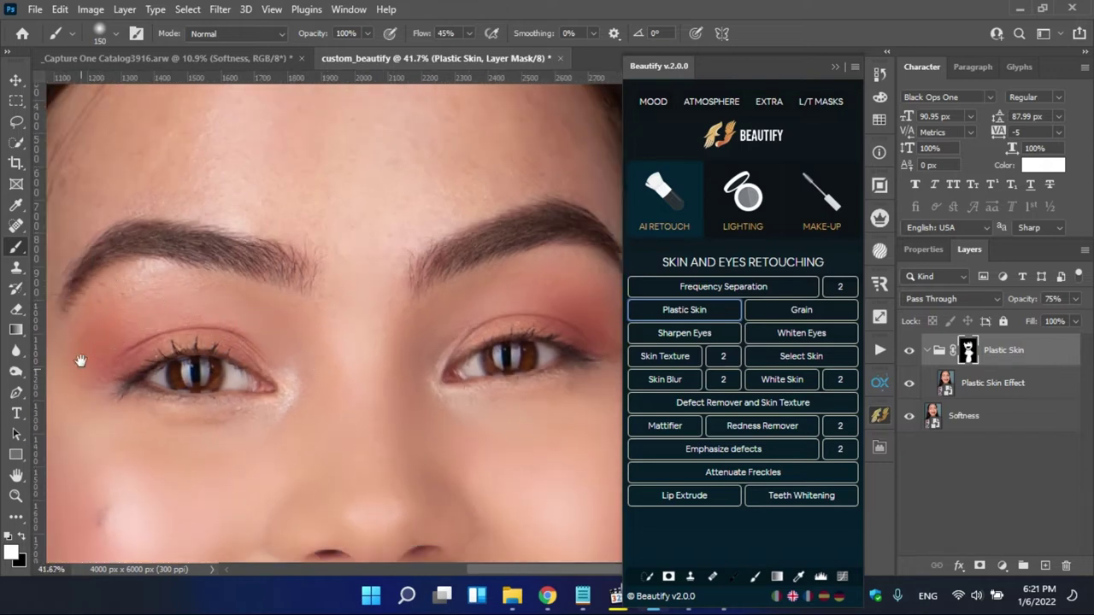
left_click_drag(80, 361, 259, 377)
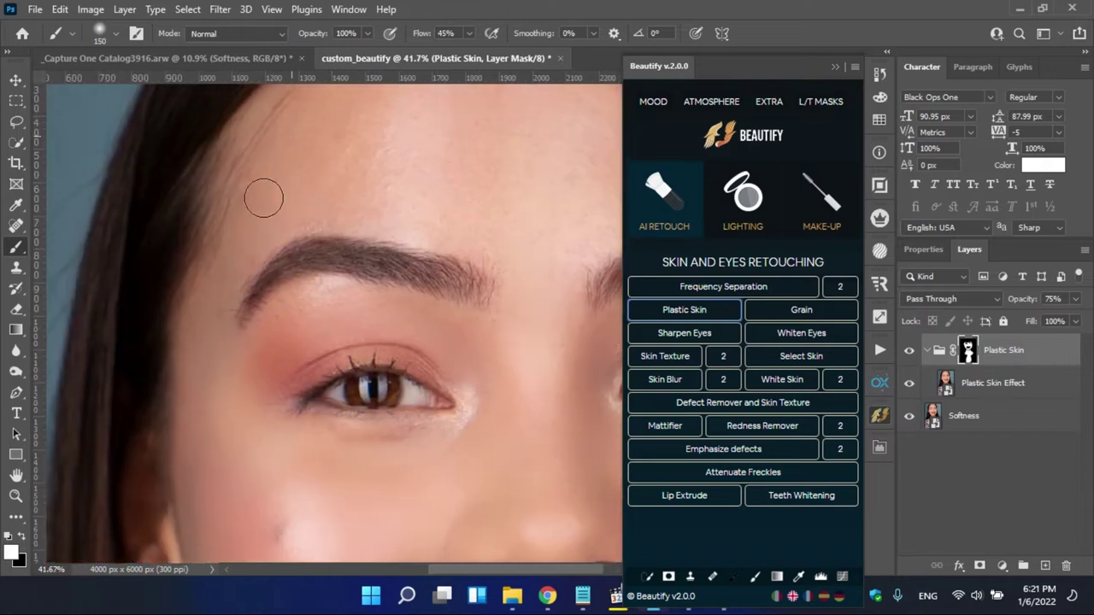
left_click_drag(444, 193, 260, 350)
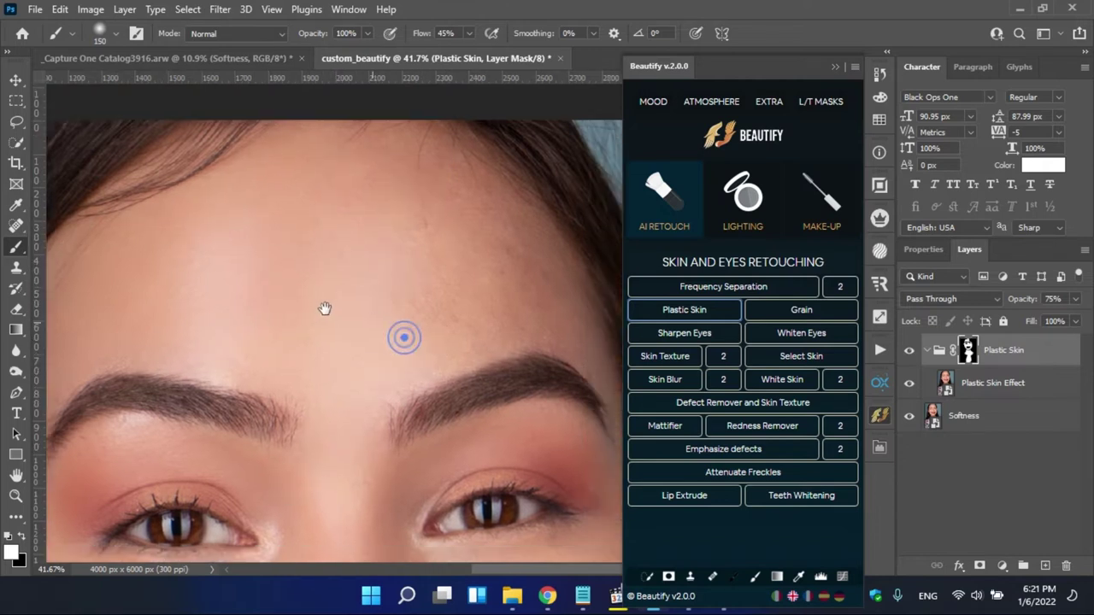
scroll(342, 256, "right", 4)
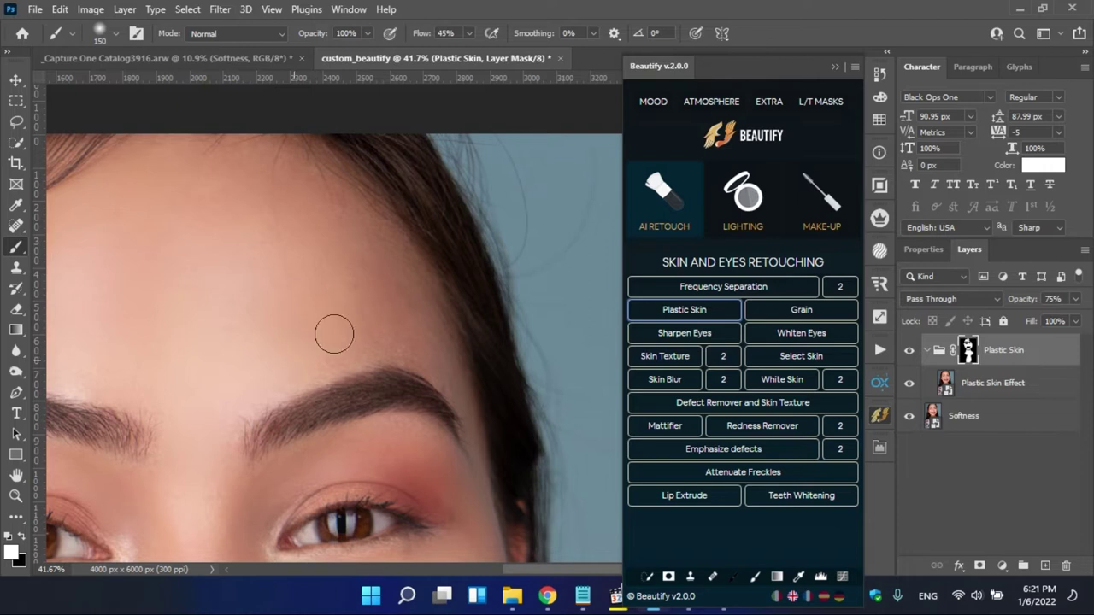
scroll(271, 269, "right", 5)
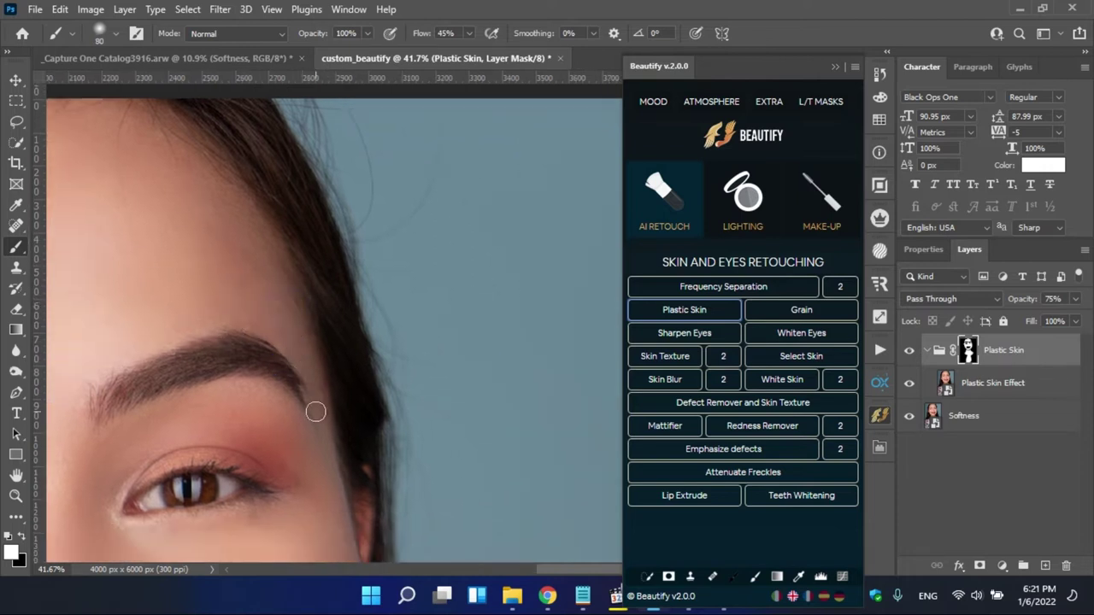
scroll(570, 288, "down", 3)
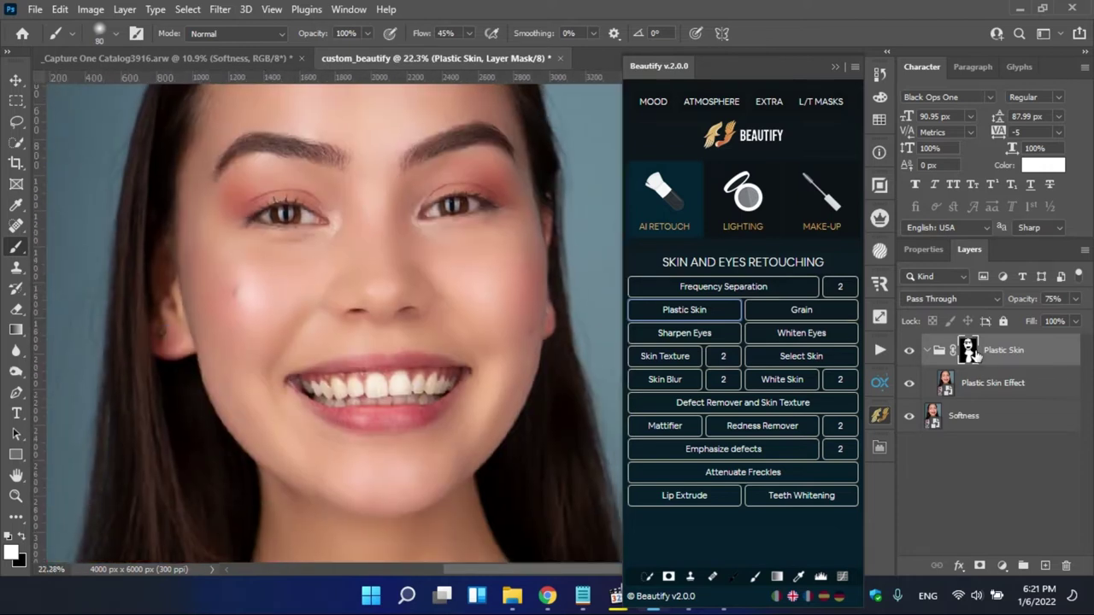
- In mask view, enlarge the brush to 250 px and fill the cheek and nose grey patches white
left_click(969, 350, "alt")
key("bracketright")
left_click_drag(443, 313, 496, 173)
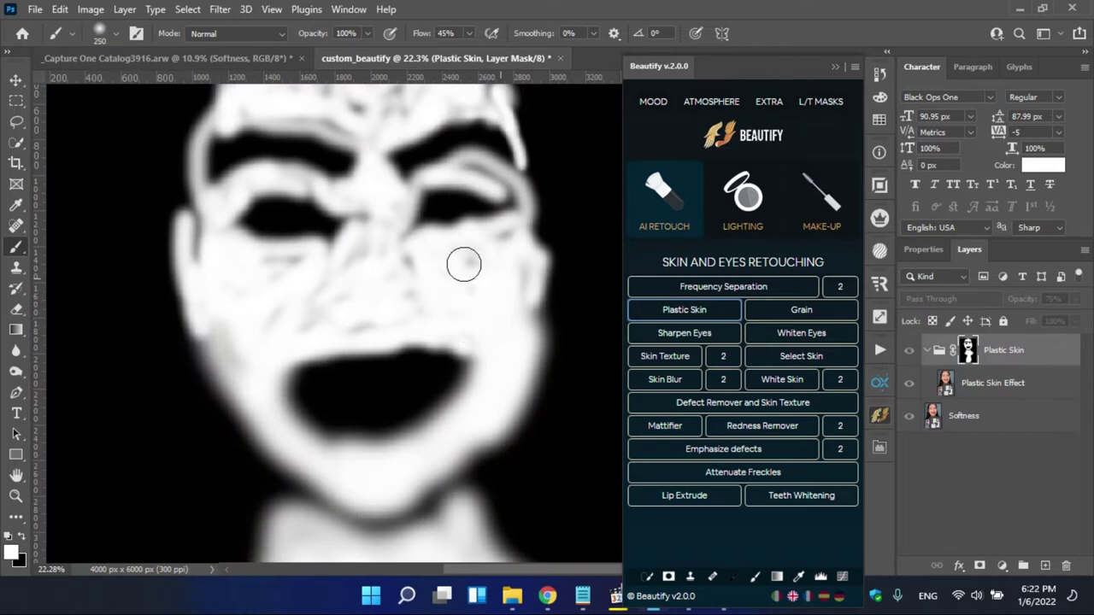
mouse_move(385, 221)
left_mouse_down()
mouse_move(403, 264)
mouse_move(367, 256)
mouse_move(237, 334)
mouse_move(294, 276)
left_mouse_up()
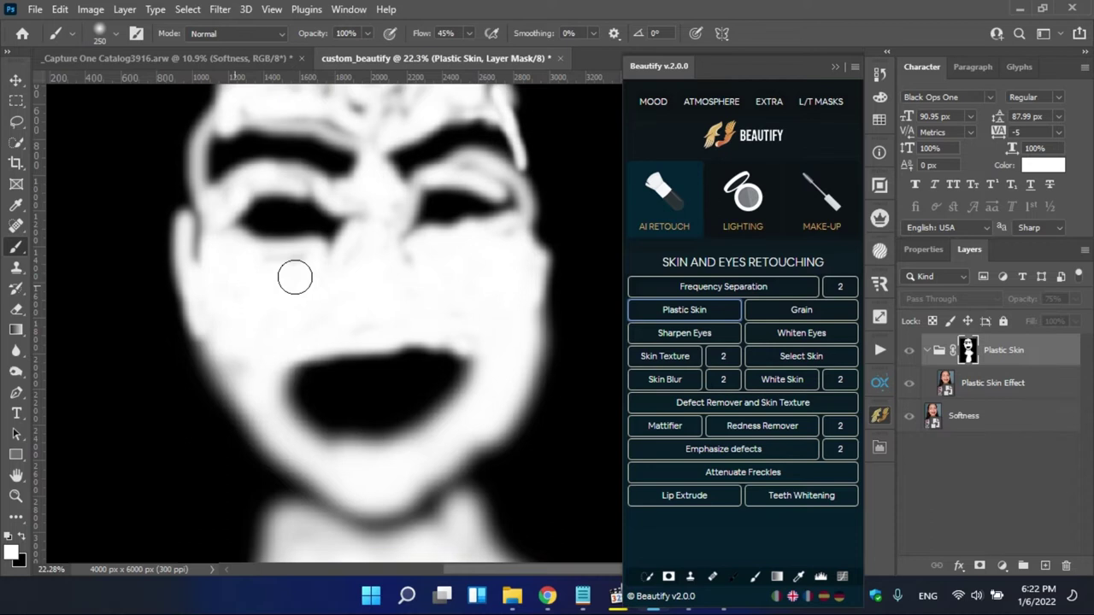
- Fill the forehead's grey mask patches white, comparing the mask against the photo
left_click(969, 351, "alt")
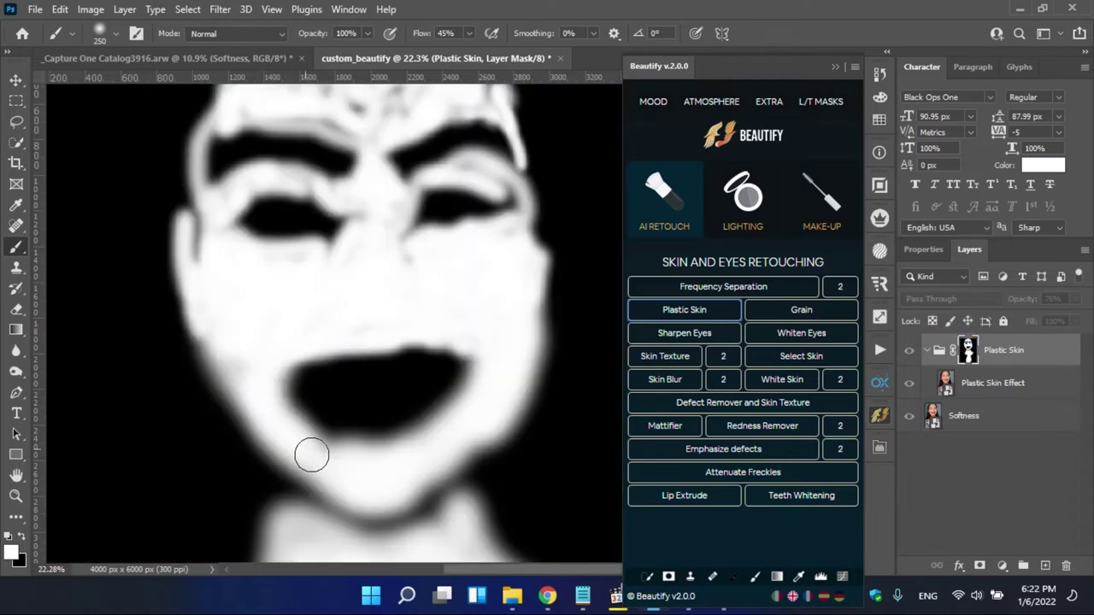
scroll(311, 455, "up", 5)
mouse_move(310, 351)
left_mouse_down()
mouse_move(410, 344)
mouse_move(349, 286)
mouse_move(303, 349)
mouse_move(244, 342)
left_mouse_up()
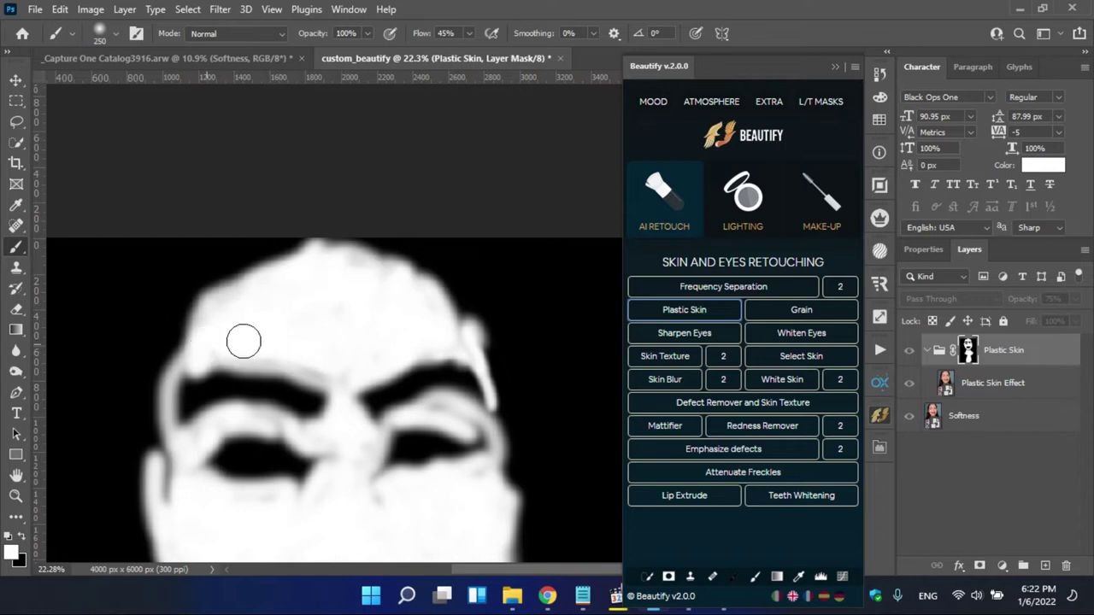
left_click(966, 350, "alt")
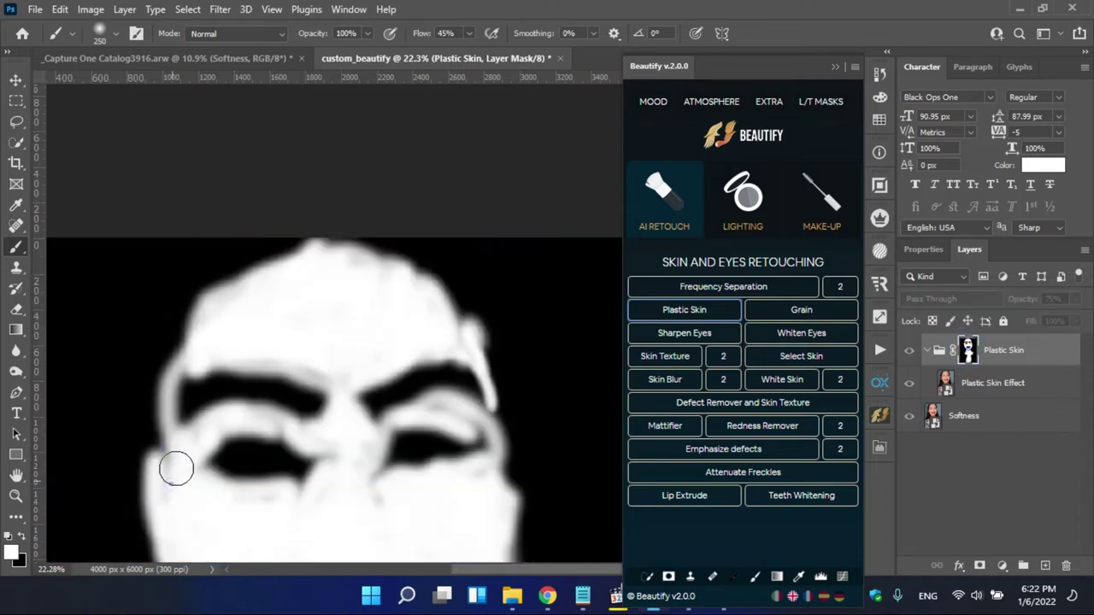
scroll(348, 336, "down", 4)
- Lower the Plastic Skin group's opacity and toggle its visibility to compare
left_click(966, 350, "alt")
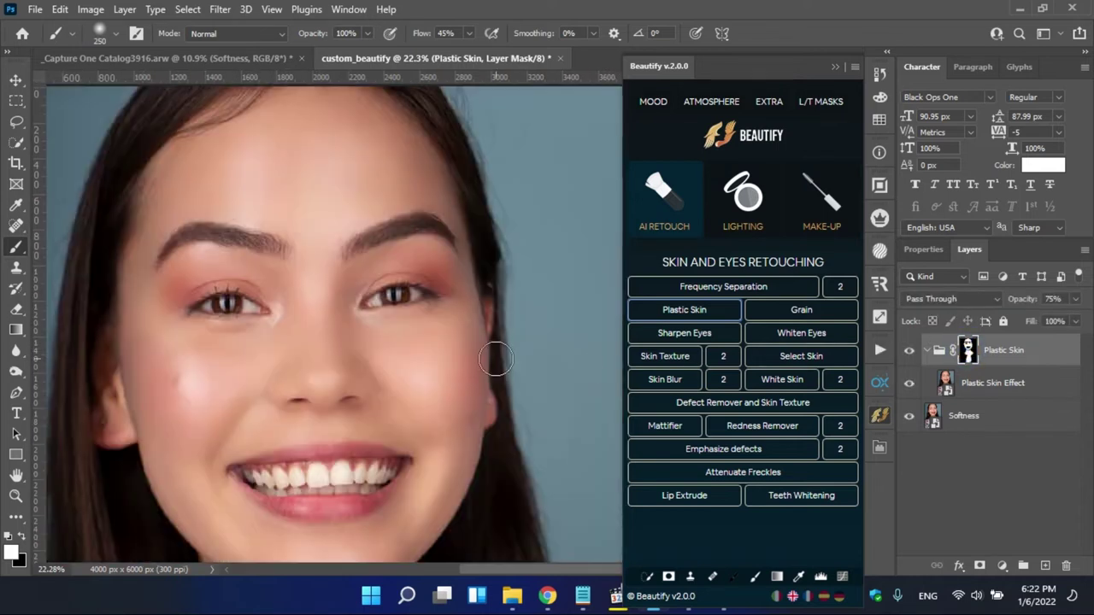
scroll(478, 291, "down", 4)
scroll(478, 290, "up", 5)
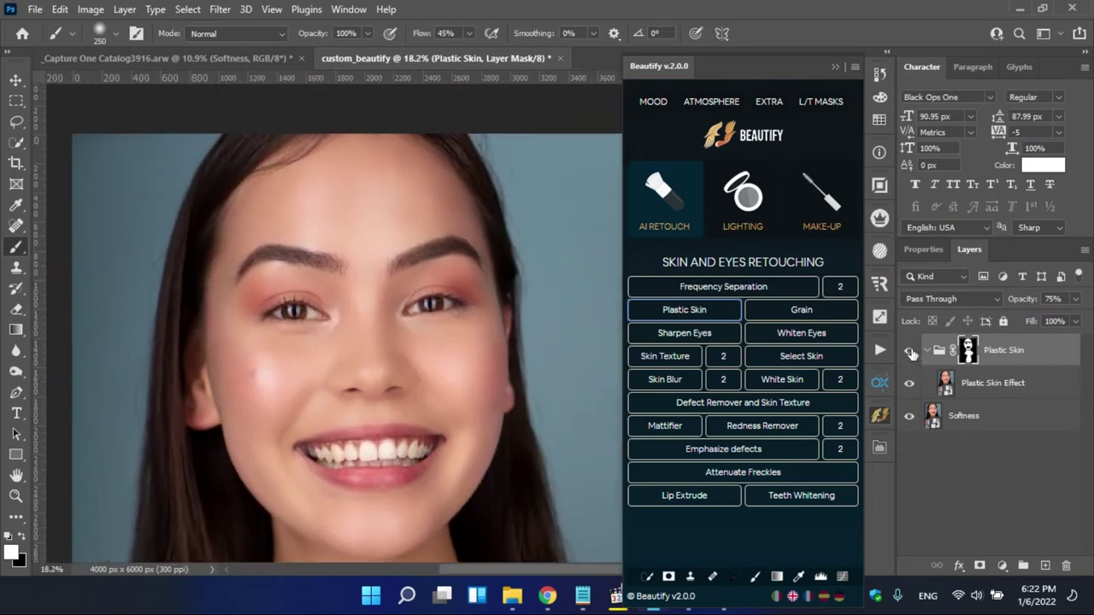
left_click(1074, 300)
left_click_drag(1075, 308, 1042, 332)
left_click(908, 350)
left_click(909, 350)
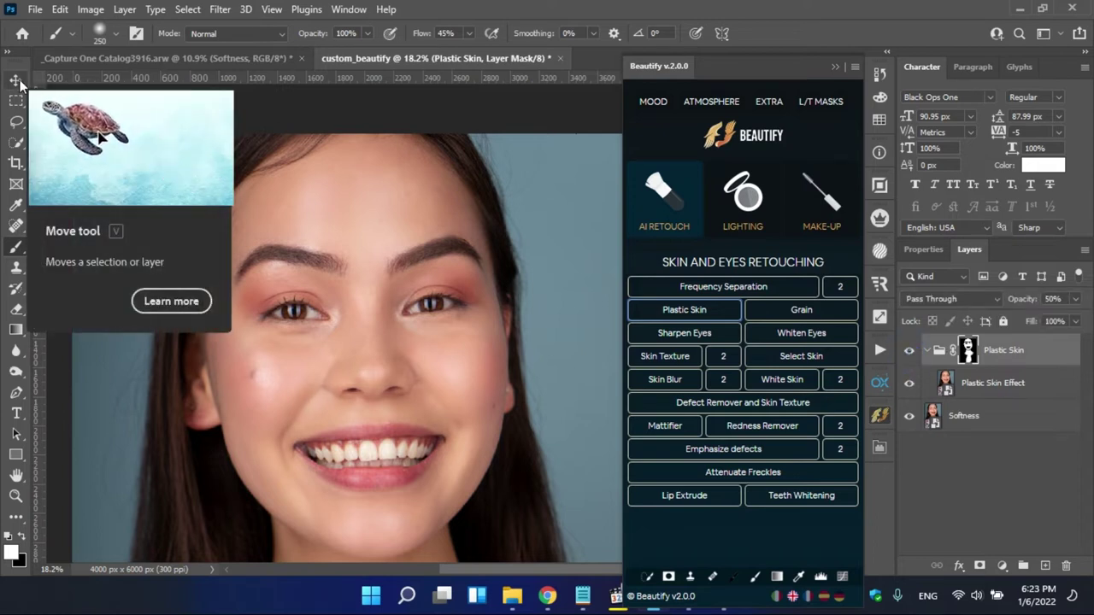
- With the Move tool active, fine-tune the Plastic Skin group opacity to 53%
left_click(17, 79)
left_click(1075, 299)
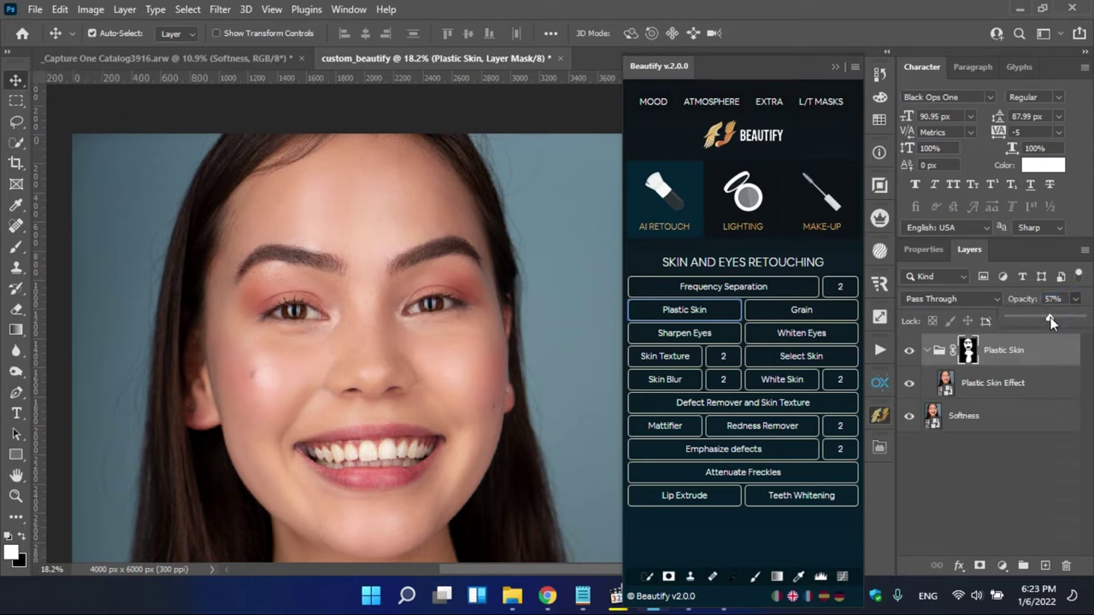
scroll(403, 331, "up", 5)
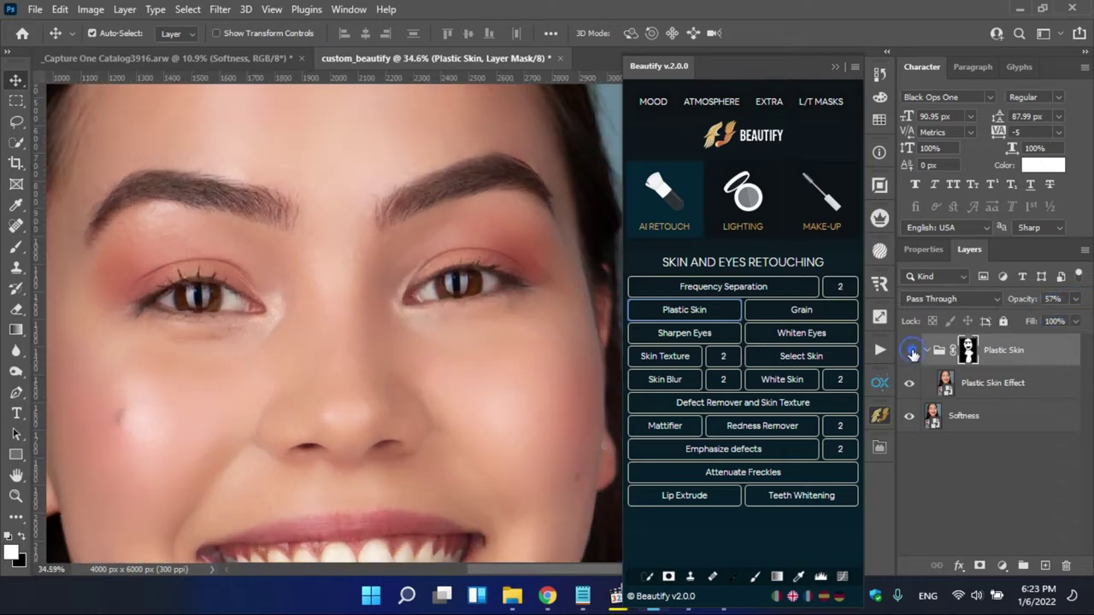
scroll(476, 373, "down", 2)
scroll(476, 373, "down", 2)
left_click(1075, 299)
left_click_drag(1051, 320, 1047, 321)
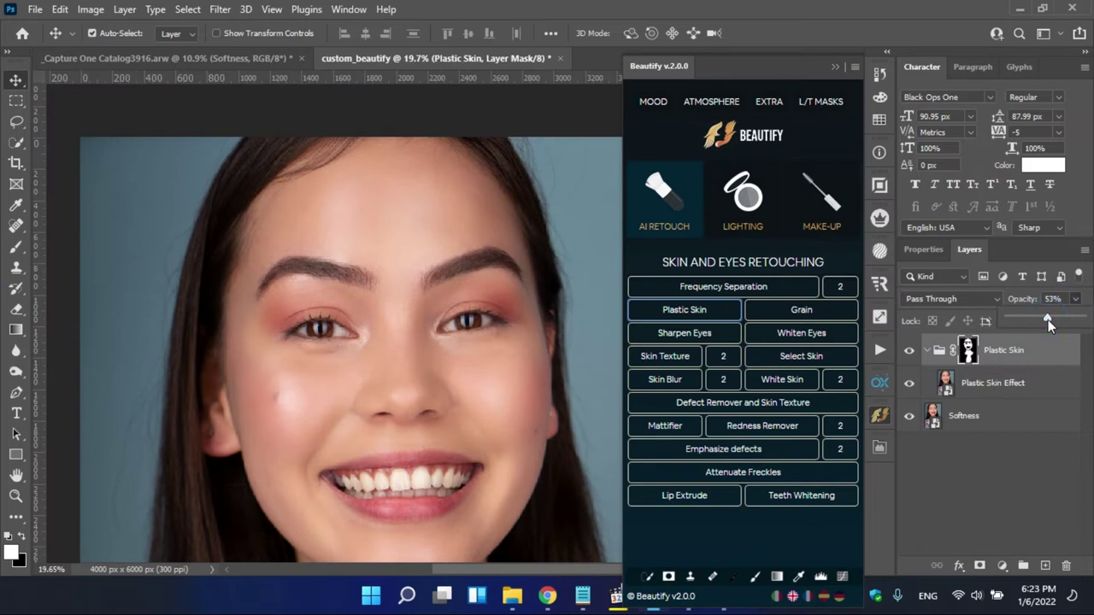
scroll(408, 348, "up", 2)
scroll(209, 460, "down", 3)
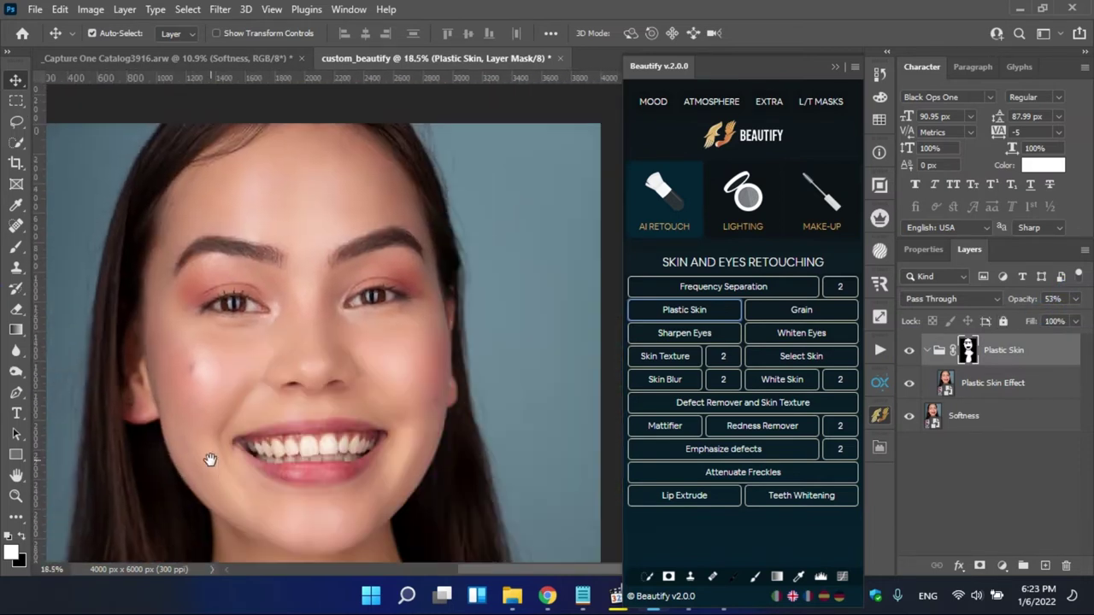
scroll(410, 432, "up", 1)
scroll(412, 256, "up", 1)
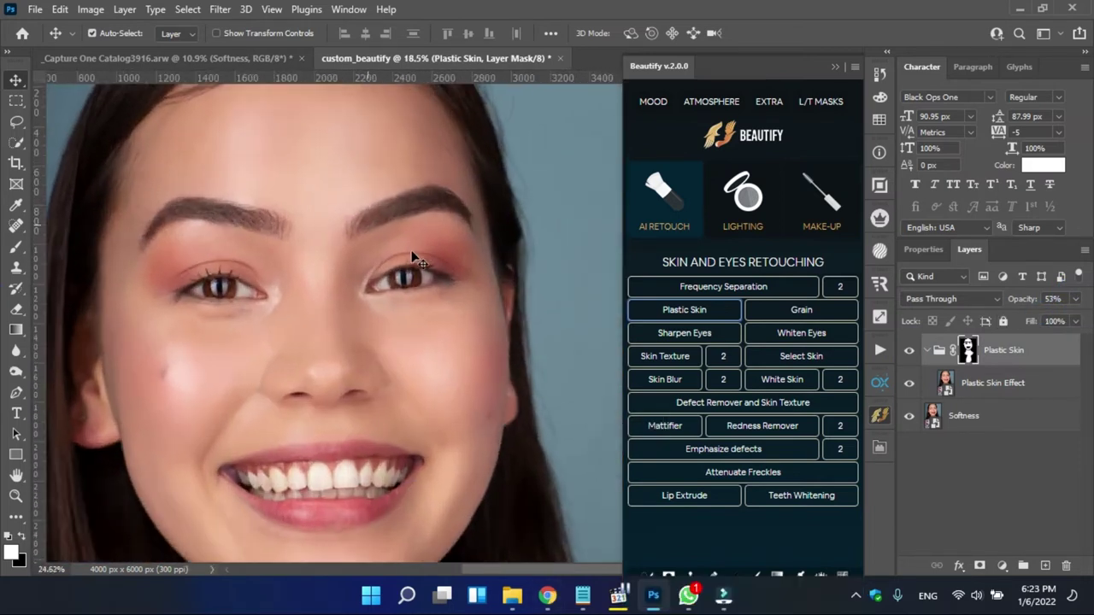
scroll(412, 256, "up", 2)
- Add the White Eyes effect and paint it over the whites of both eyes
left_click(801, 333)
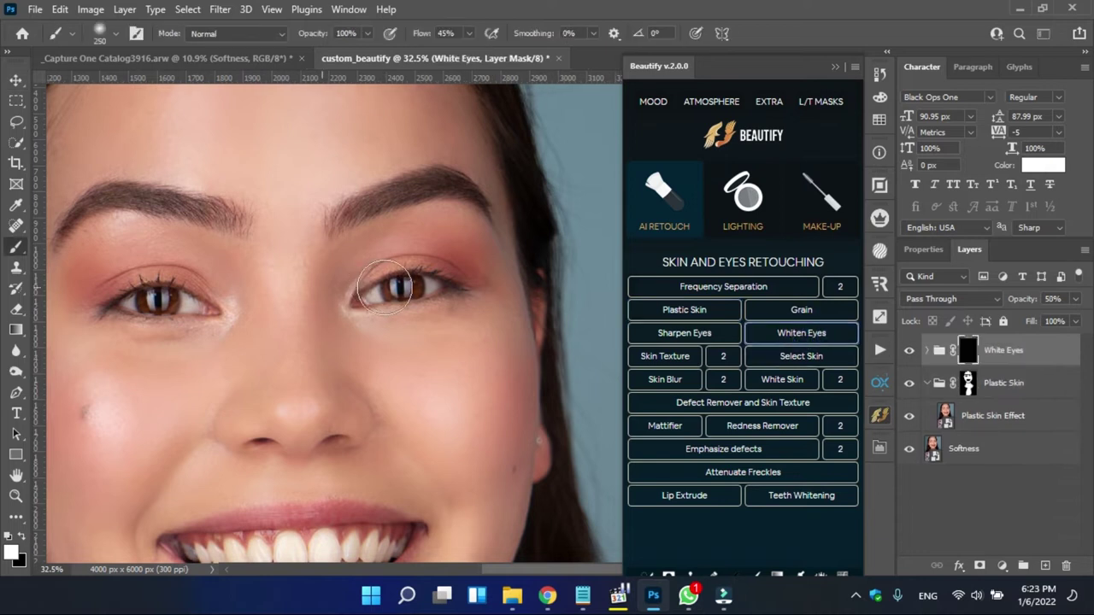
scroll(385, 286, "up", 4)
key("bracketleft")
key("bracketleft")
key("bracketleft")
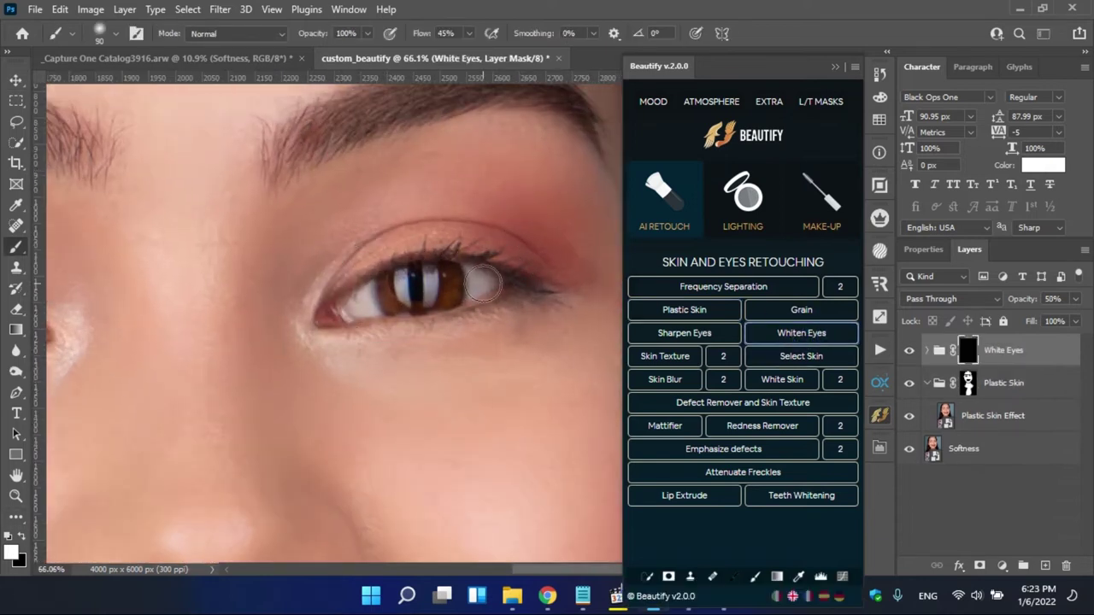
scroll(483, 284, "up", 3)
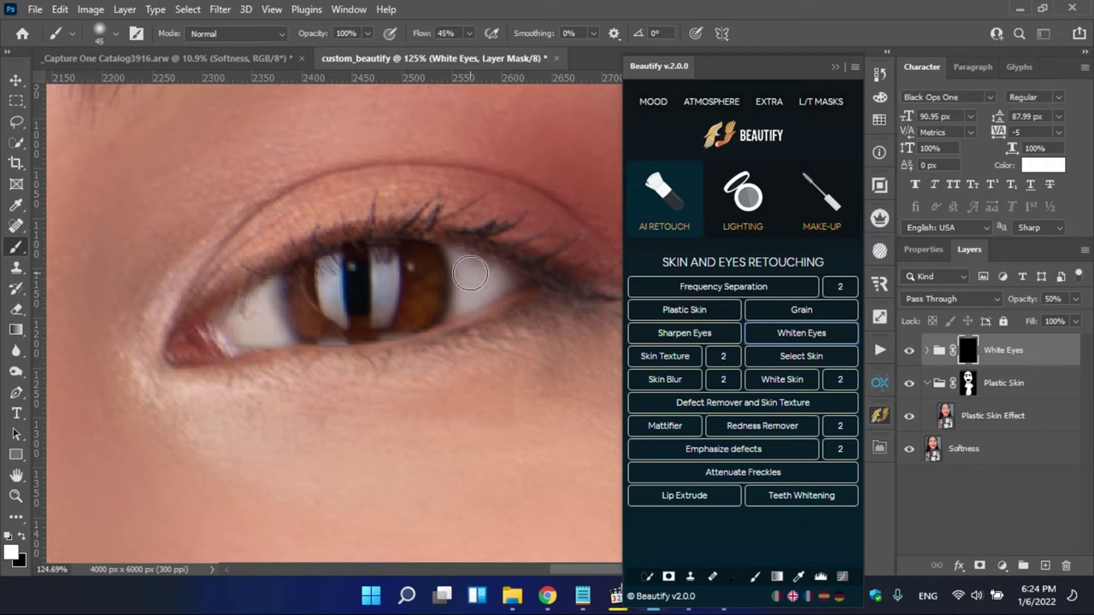
left_click_drag(467, 266, 467, 305)
left_click_drag(279, 334, 220, 328)
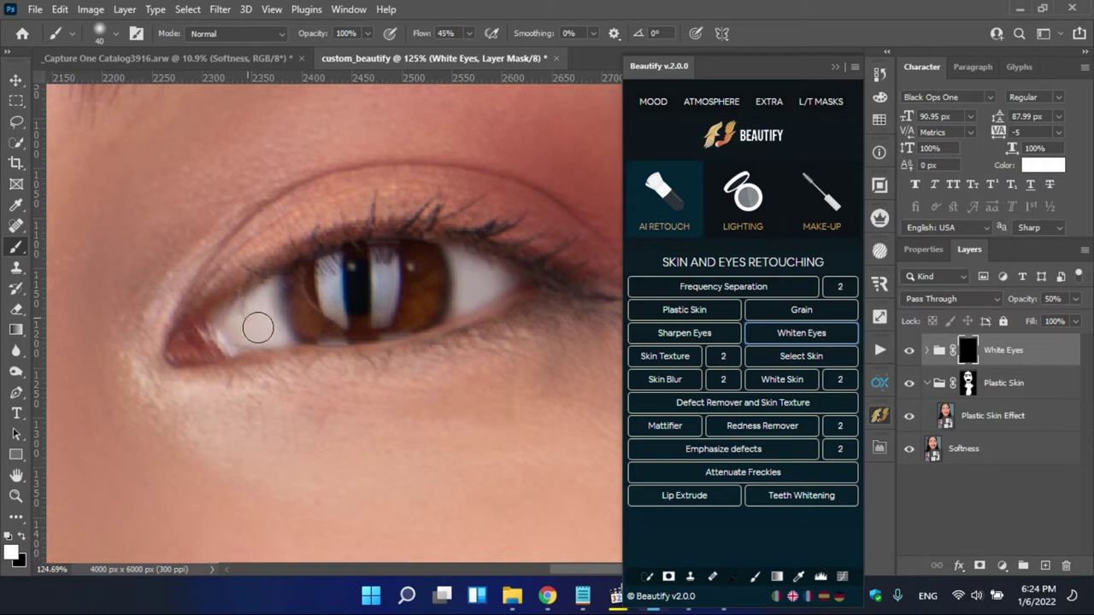
scroll(92, 328, "left", 10)
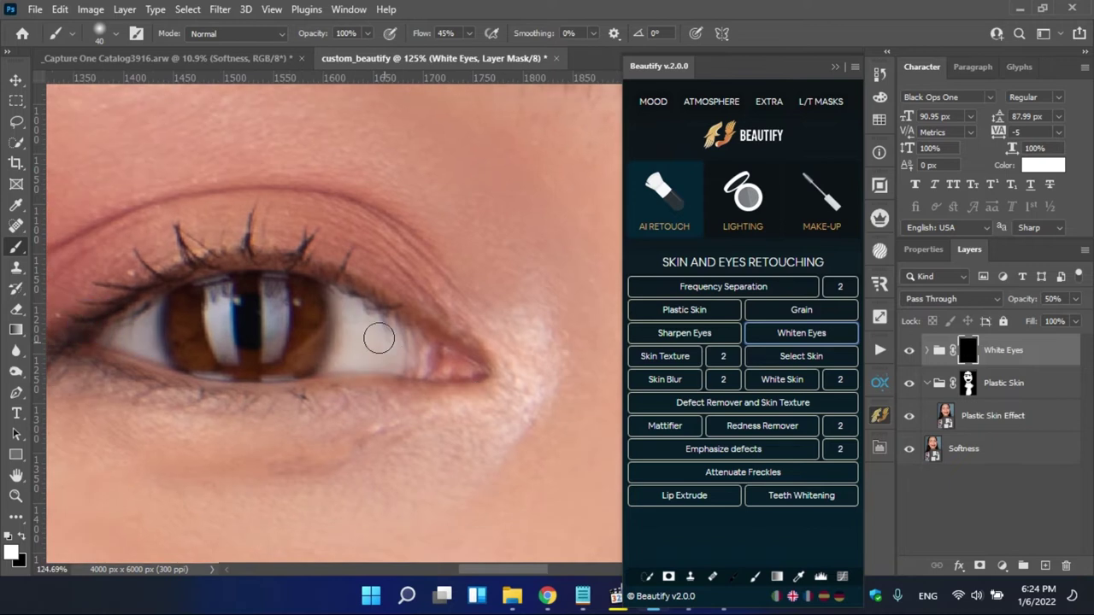
left_click_drag(139, 325, 120, 346)
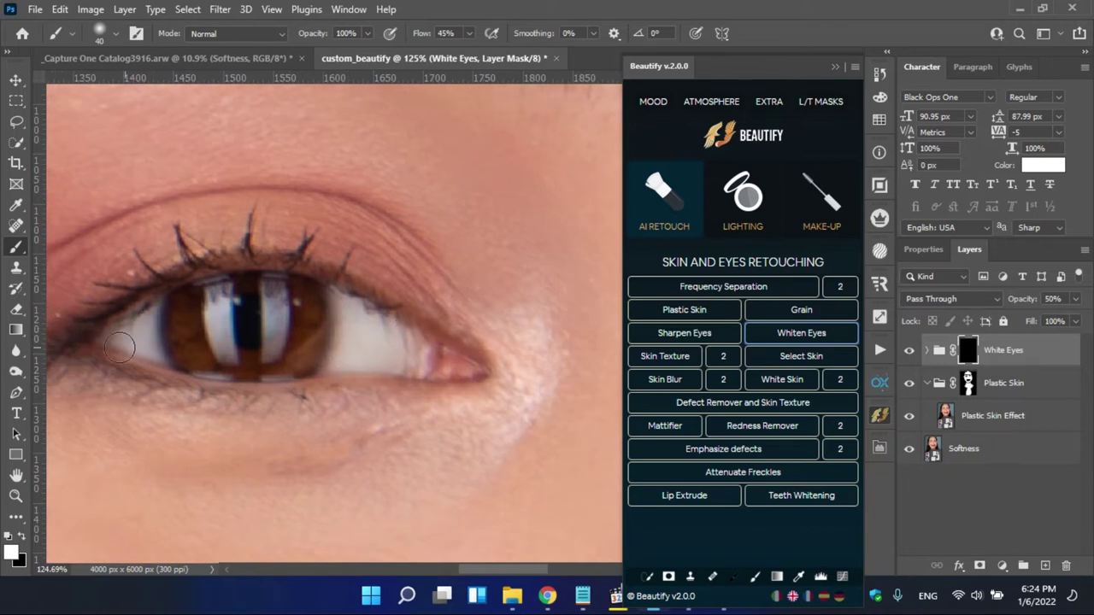
- Reduce the White Eyes layer opacity to 38% and turn the effect back on
scroll(236, 326, "down", 4)
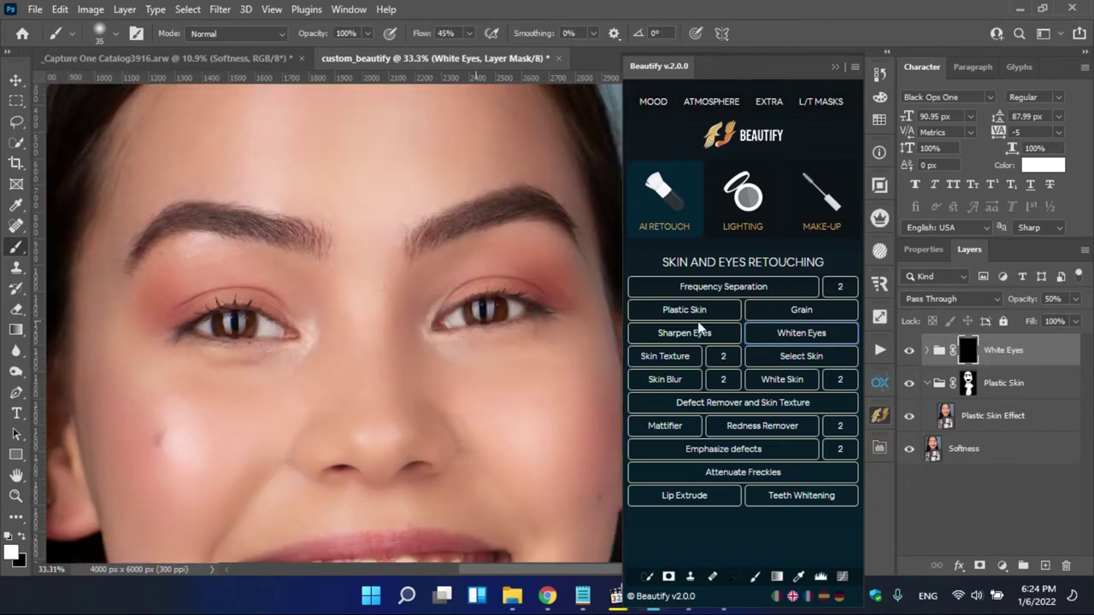
left_click(1075, 299)
key("v")
scroll(464, 354, "down", 2)
left_click(910, 350)
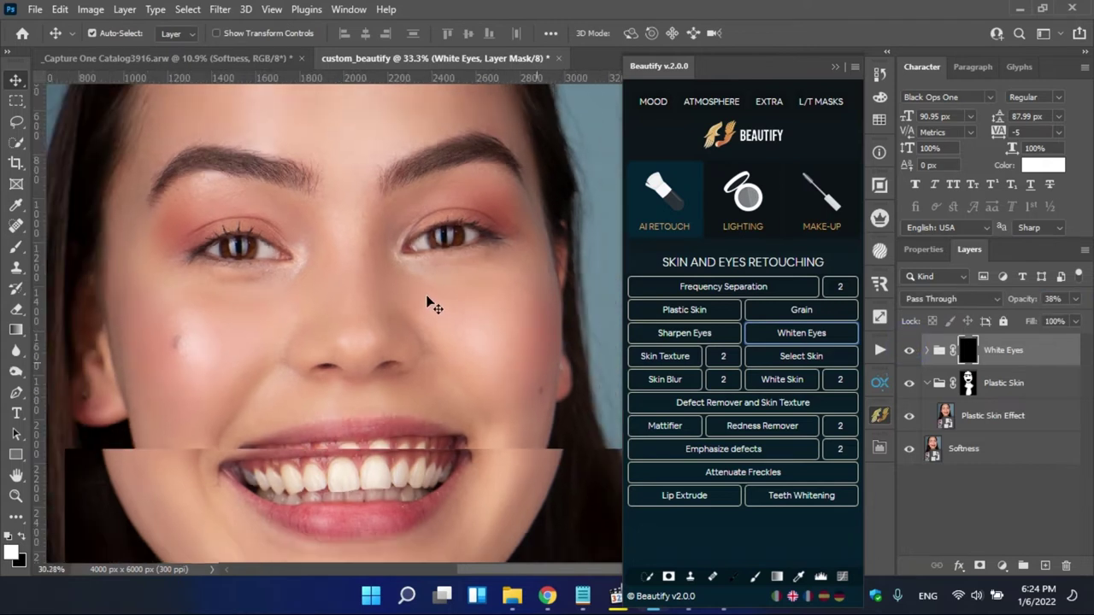
left_click_drag(345, 299, 306, 260)
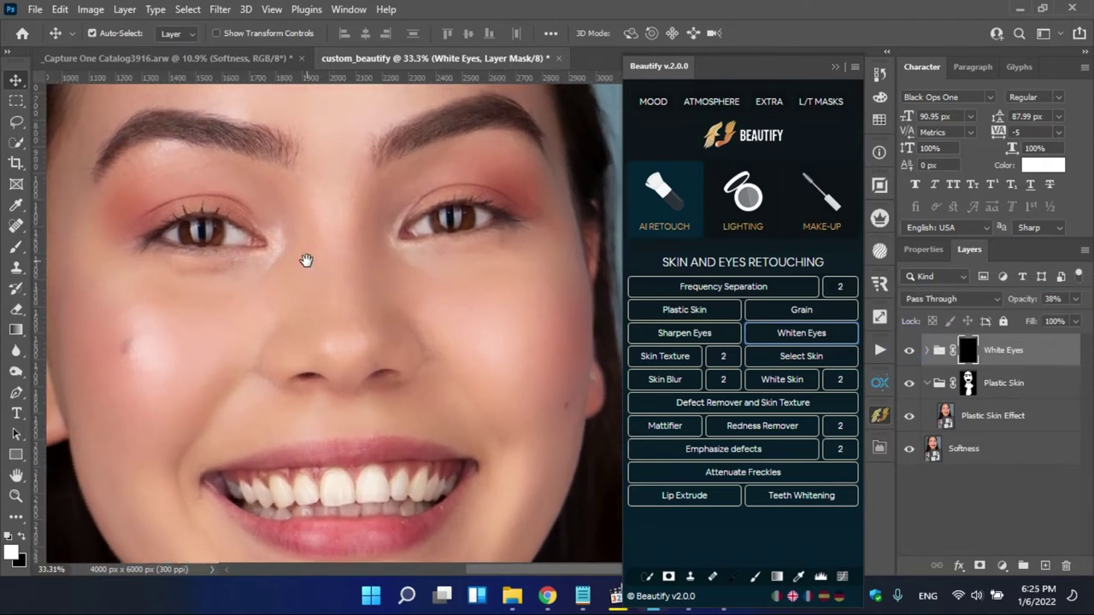
scroll(306, 265, "down", 2)
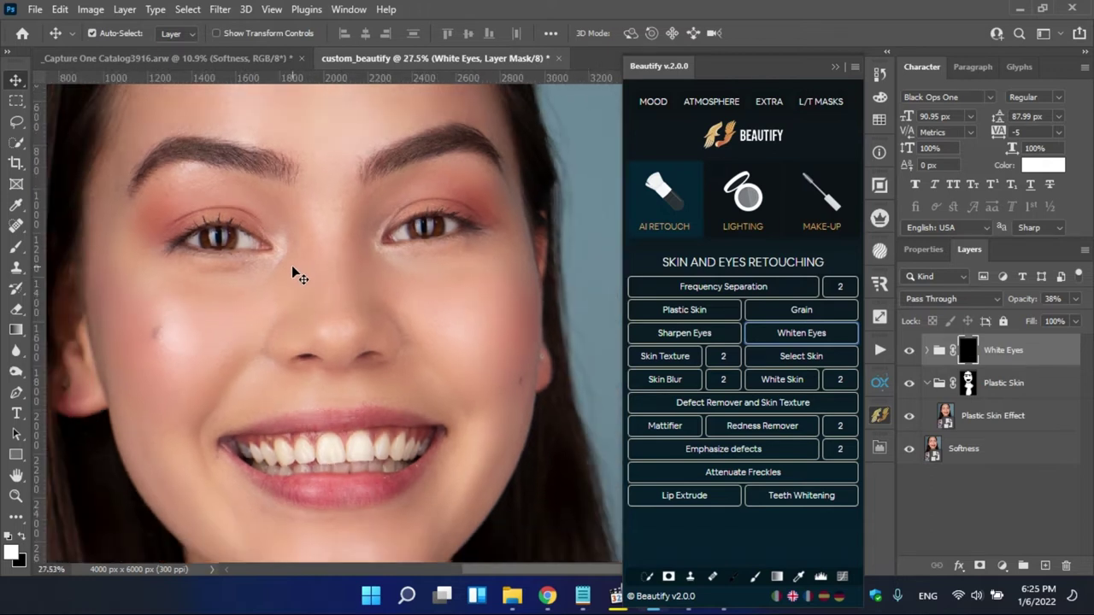
left_click(663, 333)
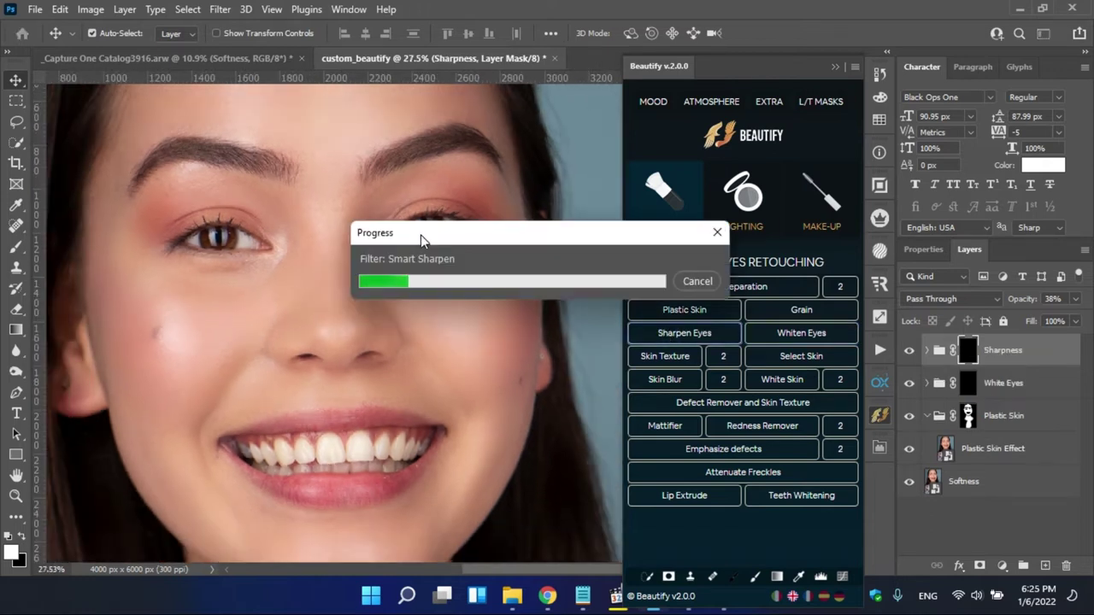
- Paint the Sharpness mask over the first eye with a 90-size brush
scroll(421, 235, "up", 2)
key("b")
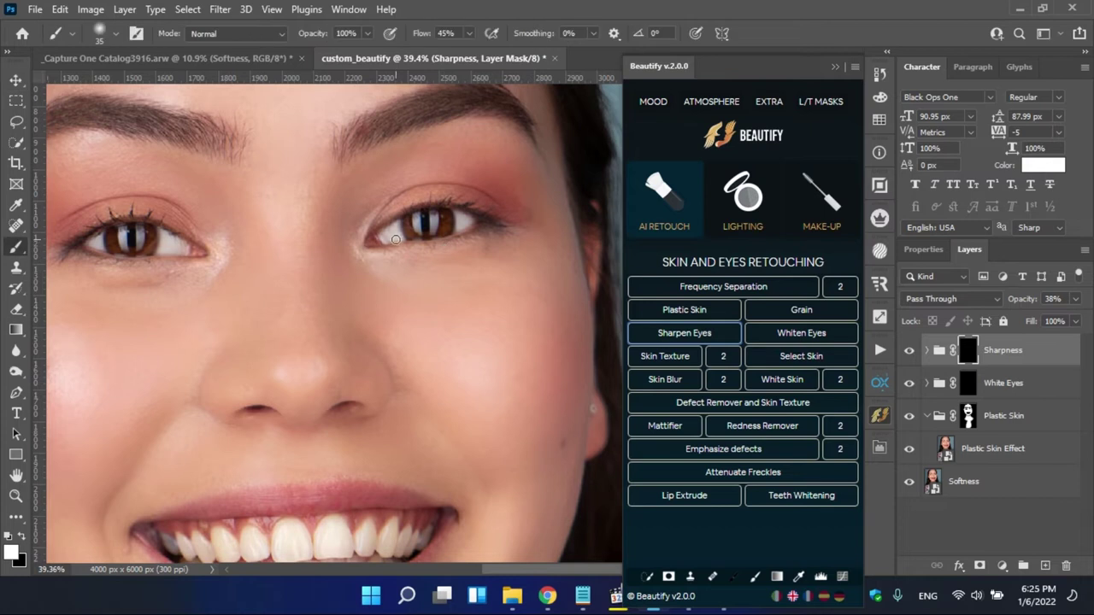
key("bracketright")
key("bracketright")
scroll(504, 227, "up", 1)
left_click_drag(373, 245, 488, 219)
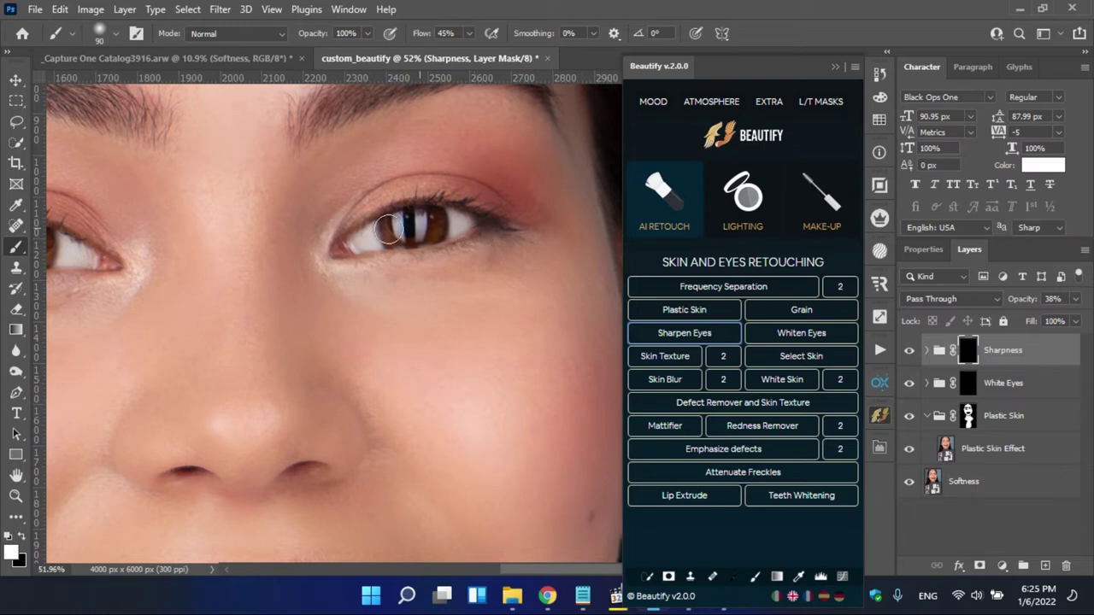
- Toggle the sharpening to compare, then check the other eye with and without it
left_click(908, 350)
left_click(908, 351)
left_click(908, 351)
left_click_drag(211, 232, 566, 262)
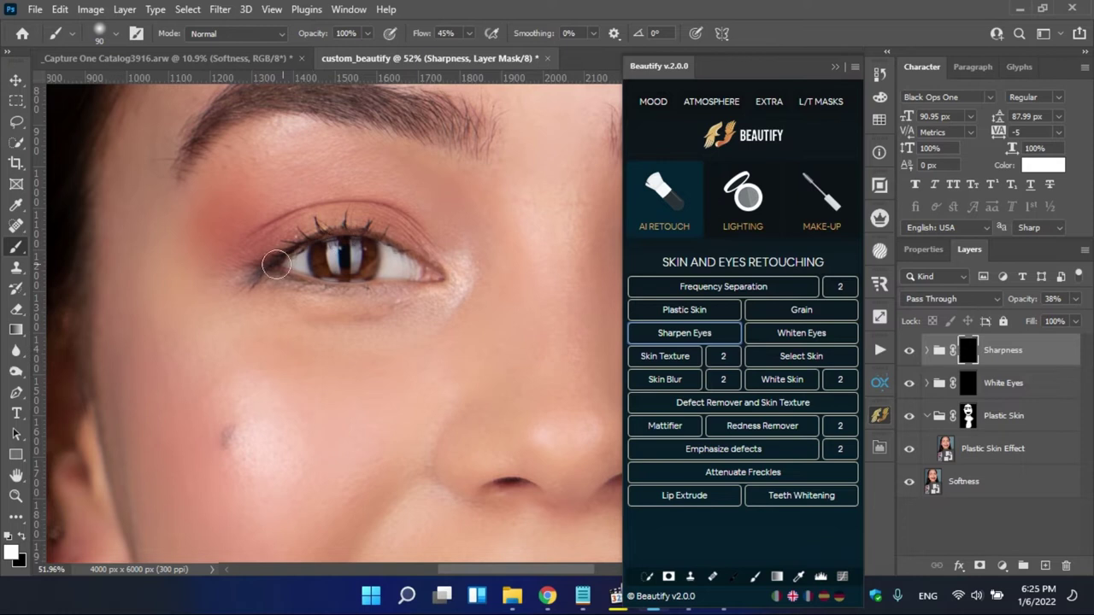
left_click(908, 350)
left_click(908, 350)
scroll(567, 334, "down", 5)
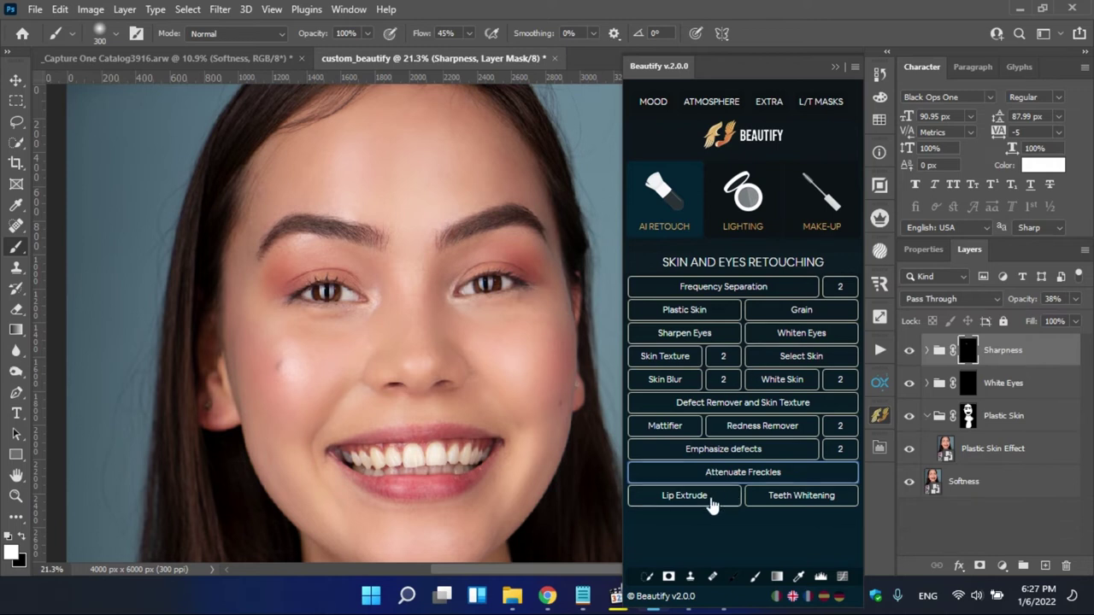
- Add a Teeth Whitening layer and brush it over the front teeth with a smaller brush
left_click(799, 498)
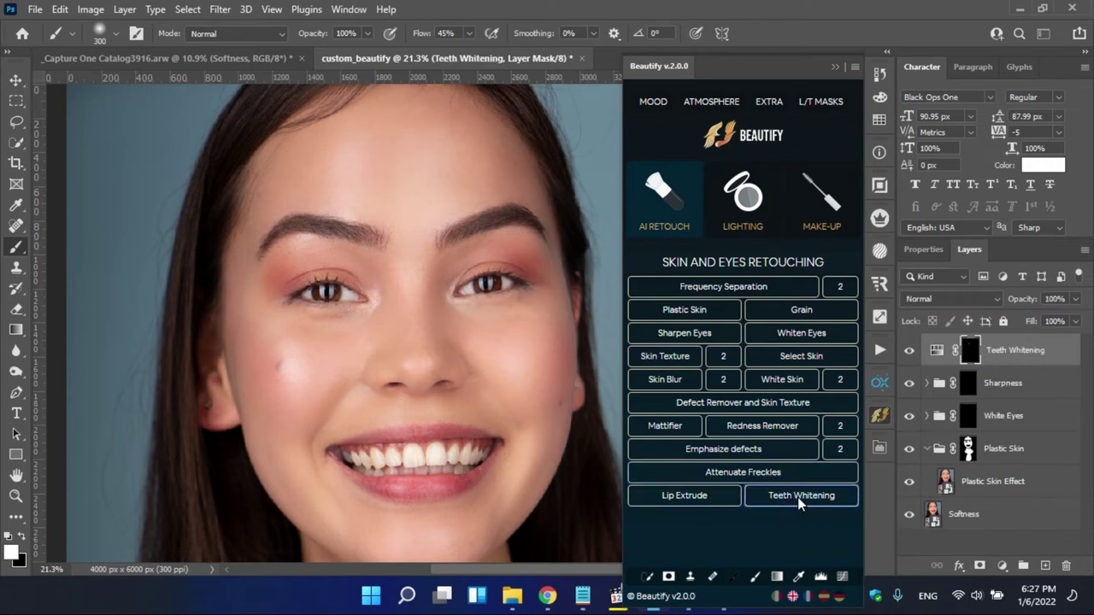
scroll(487, 487, "up", 5)
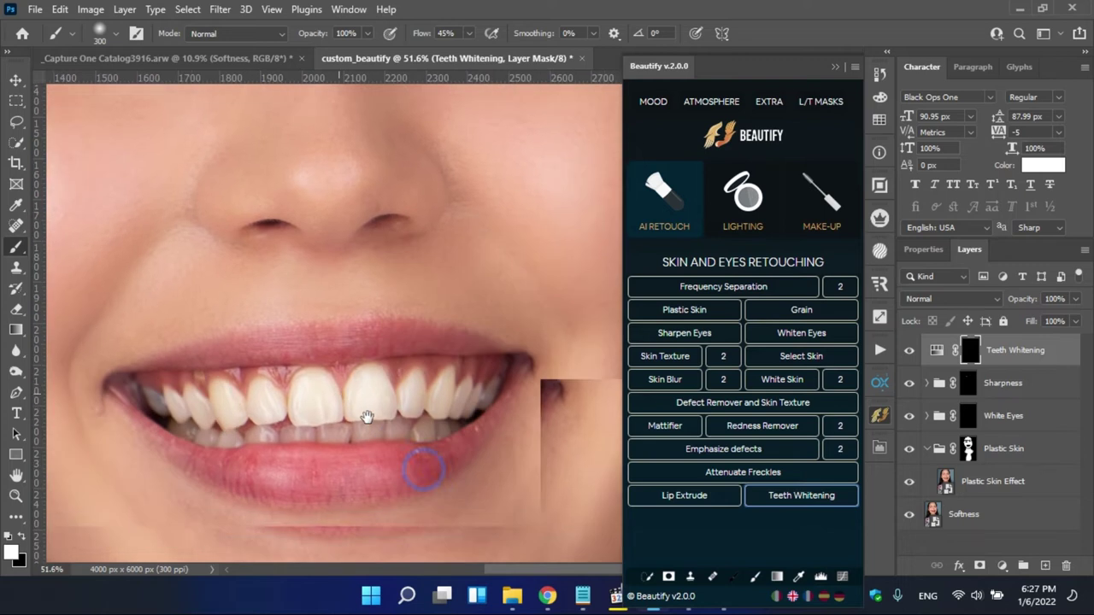
key("bracketleft")
key("bracketleft")
key("bracketleft")
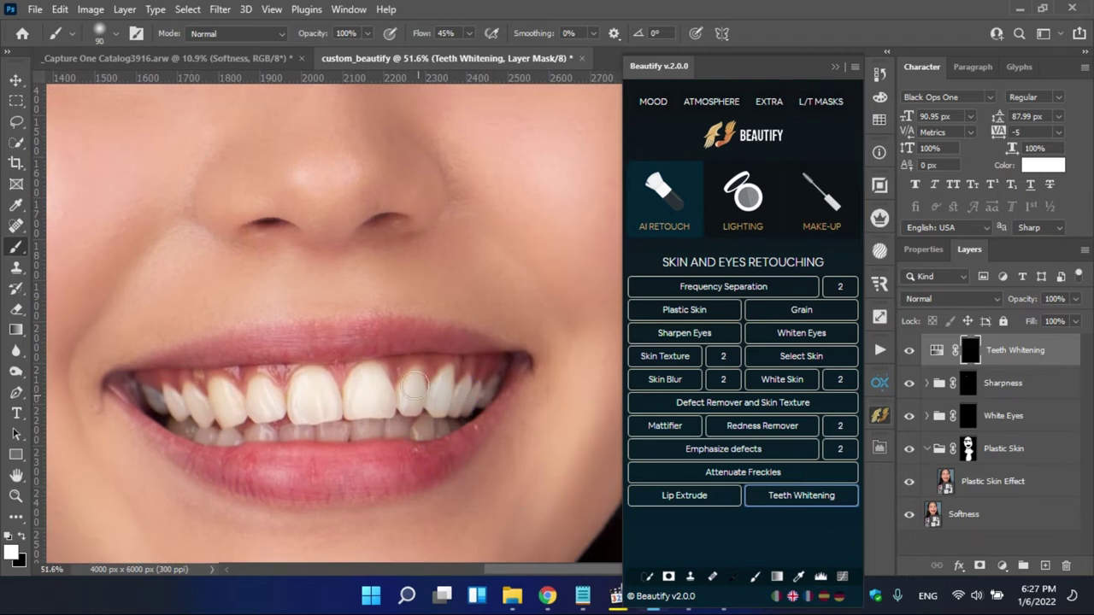
mouse_move(354, 395)
left_mouse_down()
mouse_move(303, 390)
mouse_move(223, 408)
left_mouse_up()
scroll(432, 387, "down", 5)
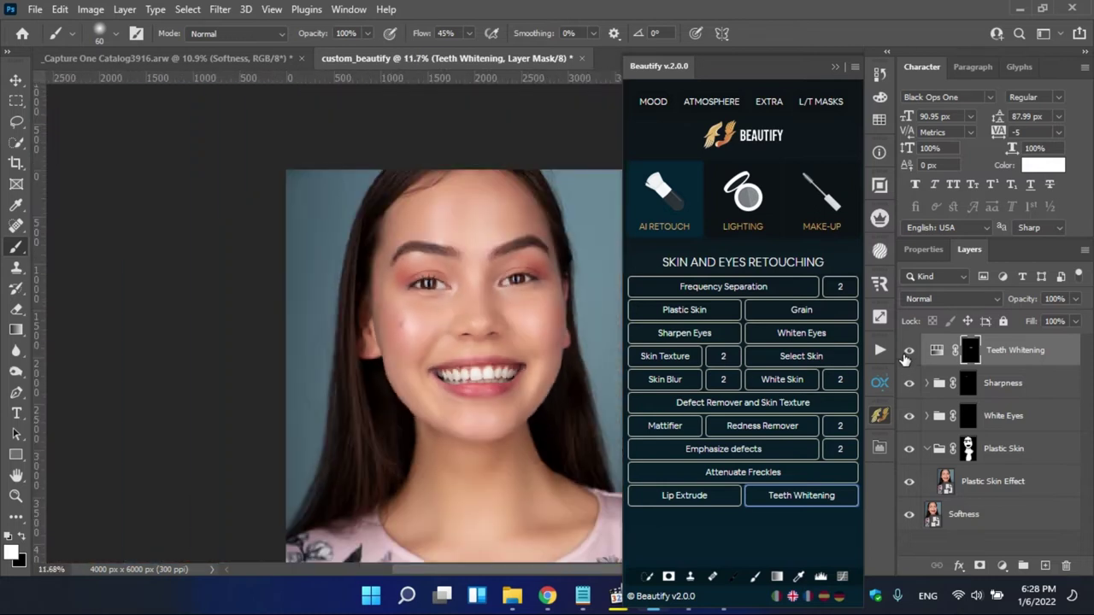
- Compare the whitening on and off and set the layer opacity to 89%
left_click(908, 350)
left_click(908, 349)
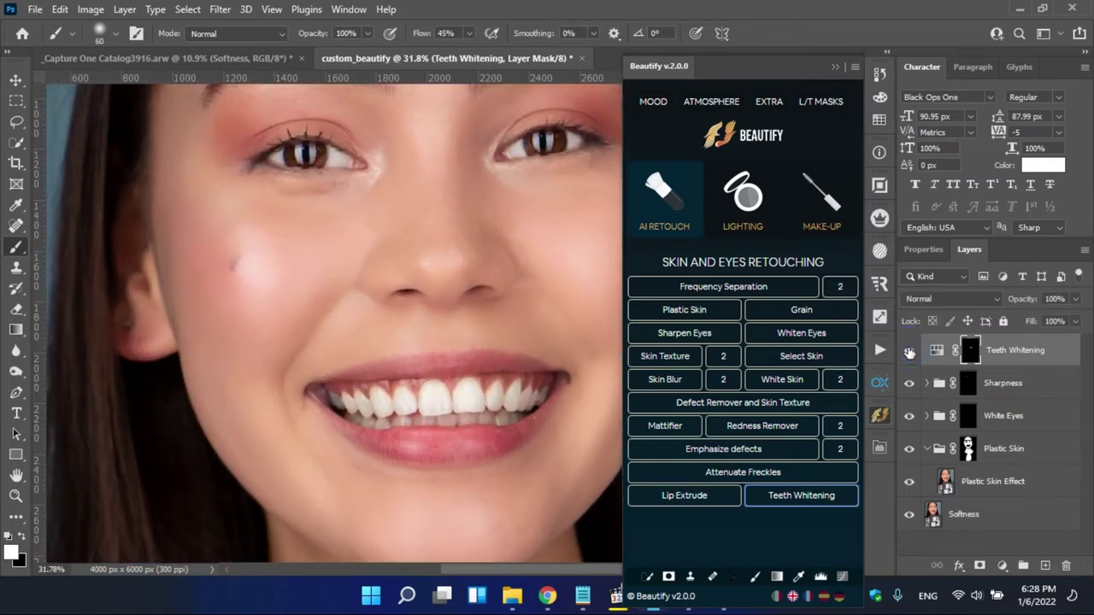
left_click(1075, 298)
scroll(436, 385, "down", 1)
scroll(436, 384, "down", 1)
- Add a Mattifier layer and set the mask brush size to 250
key("v")
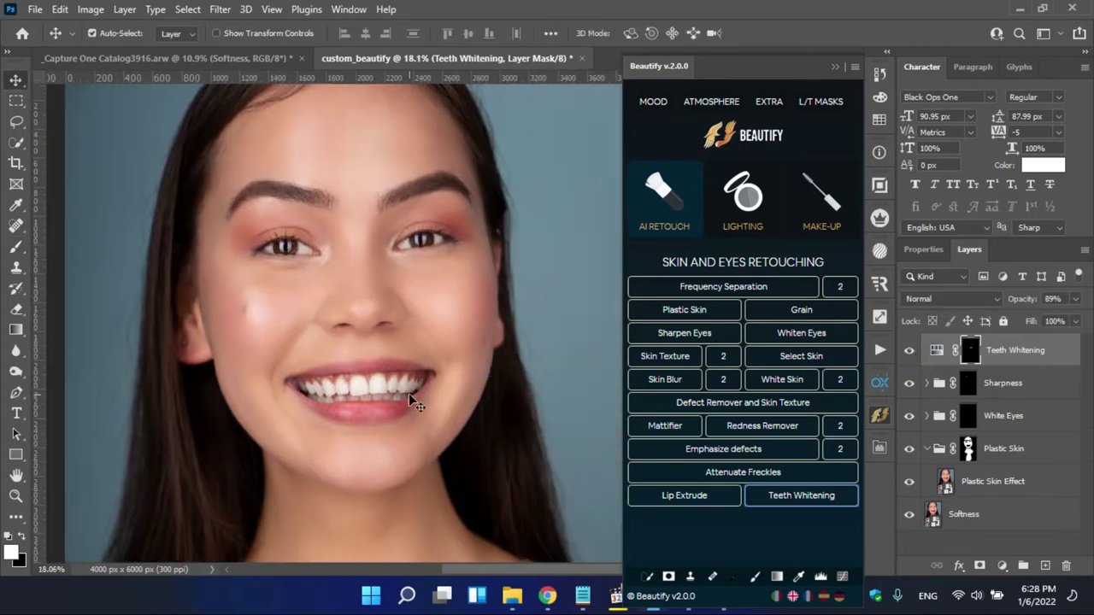
left_click(649, 426)
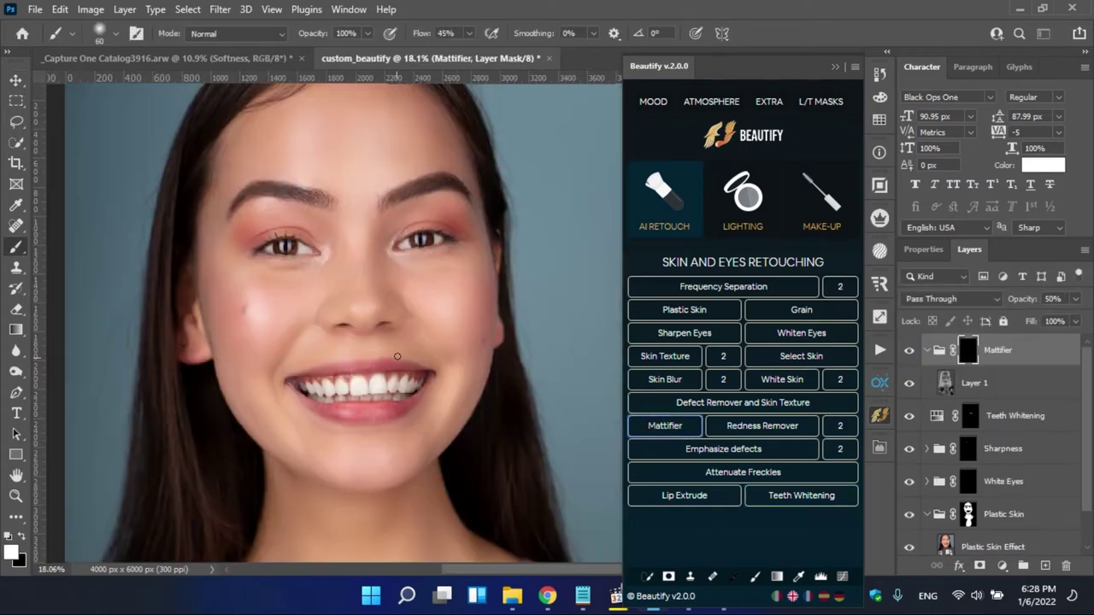
key("bracketleft")
key("bracketleft")
key("bracketleft")
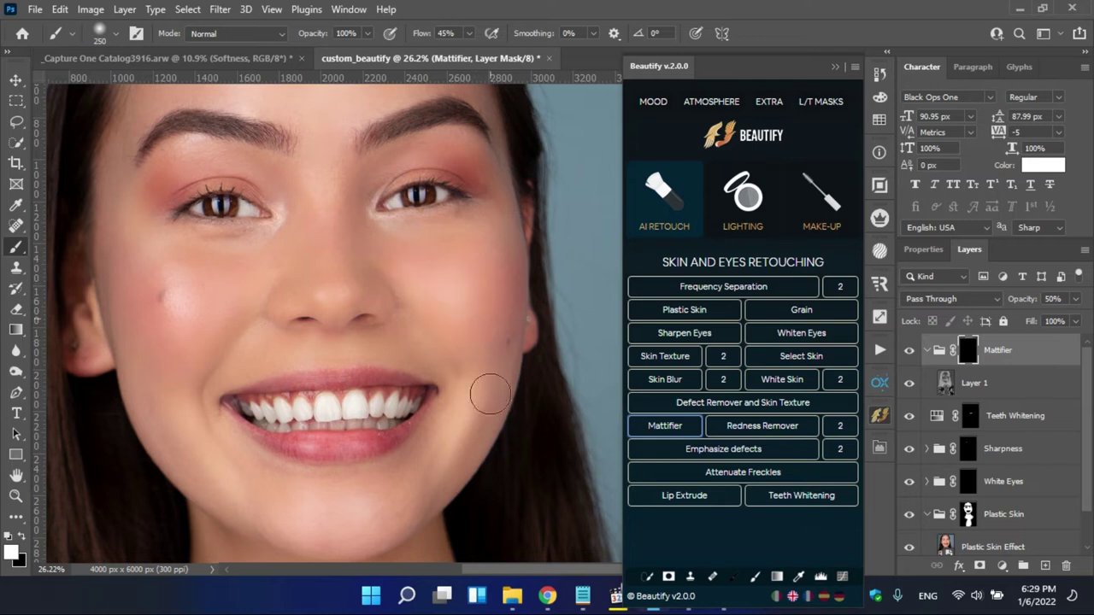
scroll(428, 477, "down", 3)
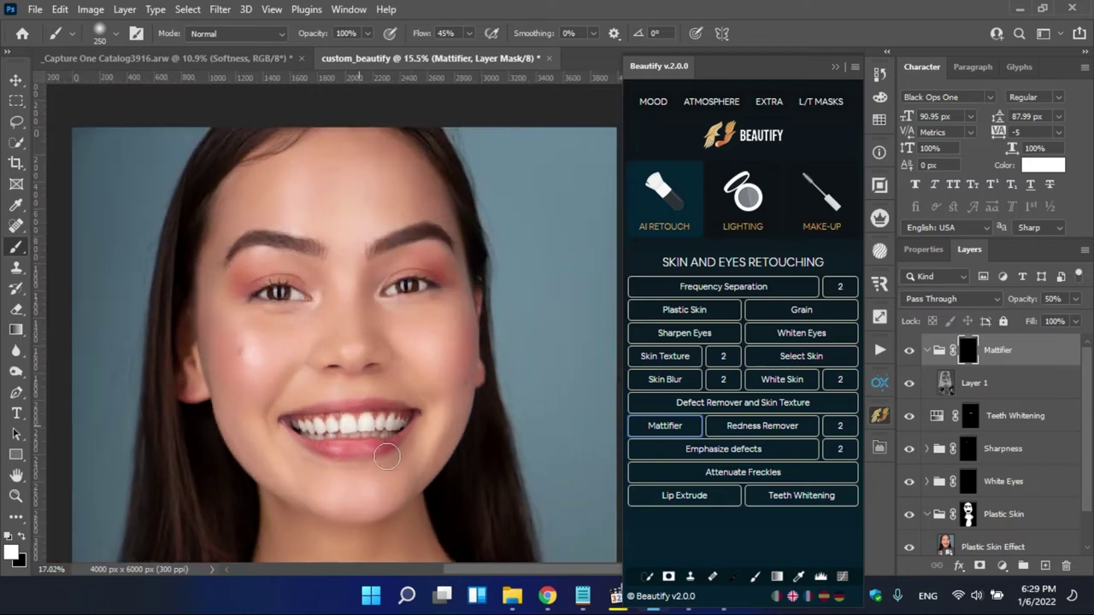
scroll(330, 317, "up", 2)
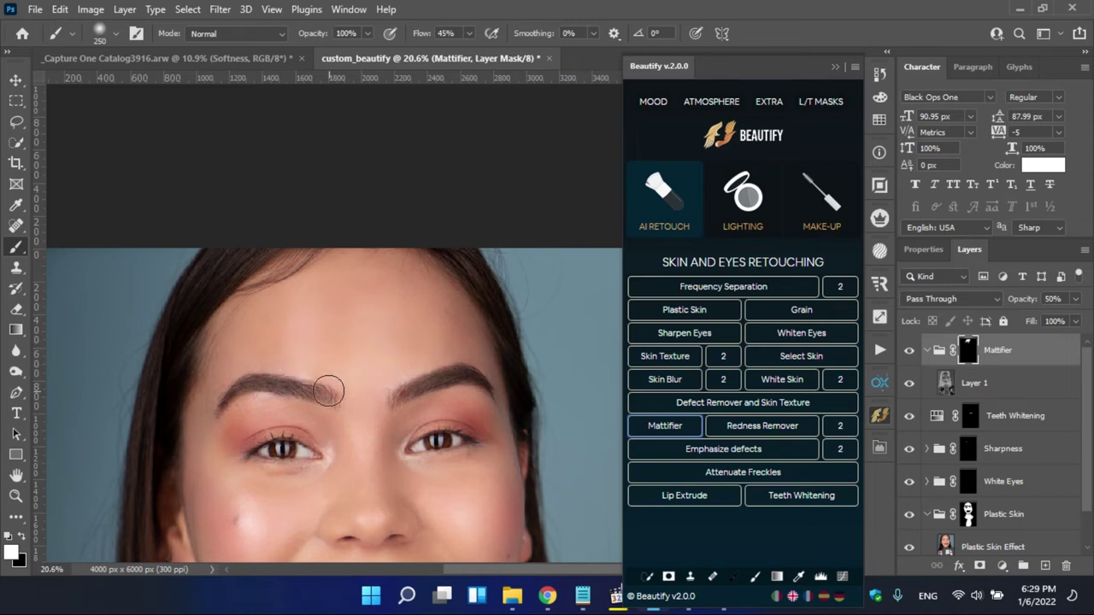
scroll(354, 429, "down", 3)
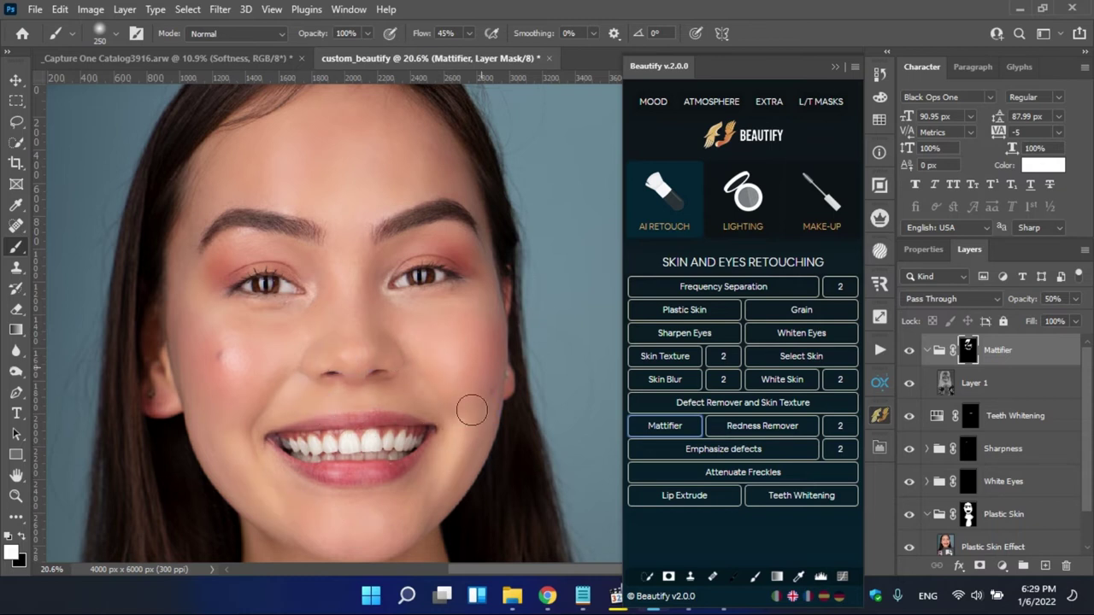
- Paint mattifying onto the forehead and cheek, then preview the mask and compare
left_click(293, 199)
scroll(427, 342, "down", 2)
scroll(219, 358, "up", 1)
left_click(245, 341)
left_click(968, 349, "alt")
left_click(907, 349)
left_click(906, 349)
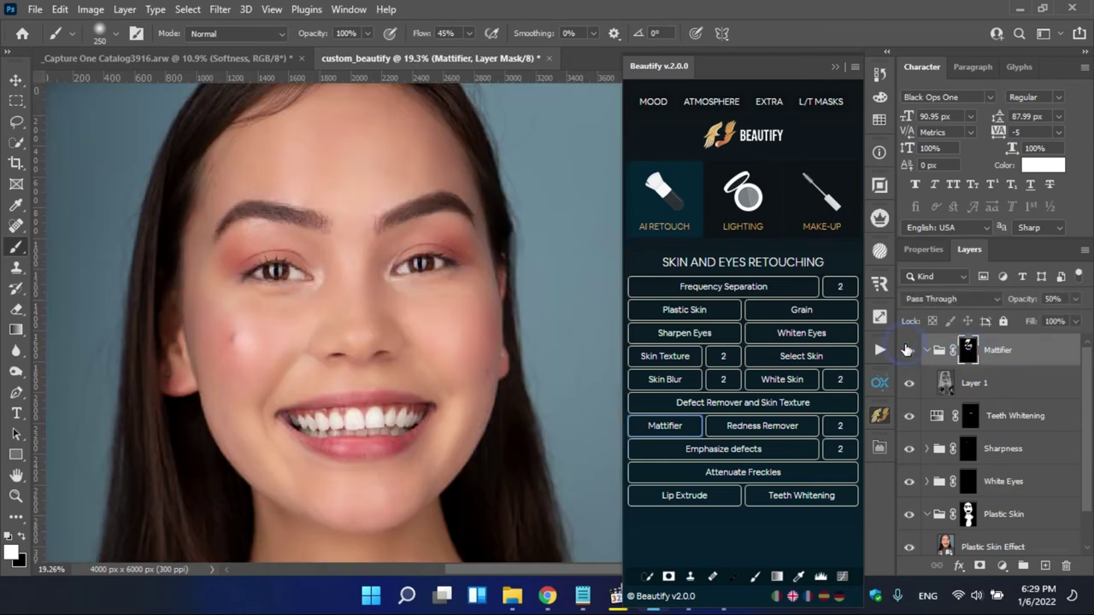
- Enlarge the brush to 600 and extend the mattifier over the neck and chest
left_click(15, 79)
scroll(354, 256, "down", 5)
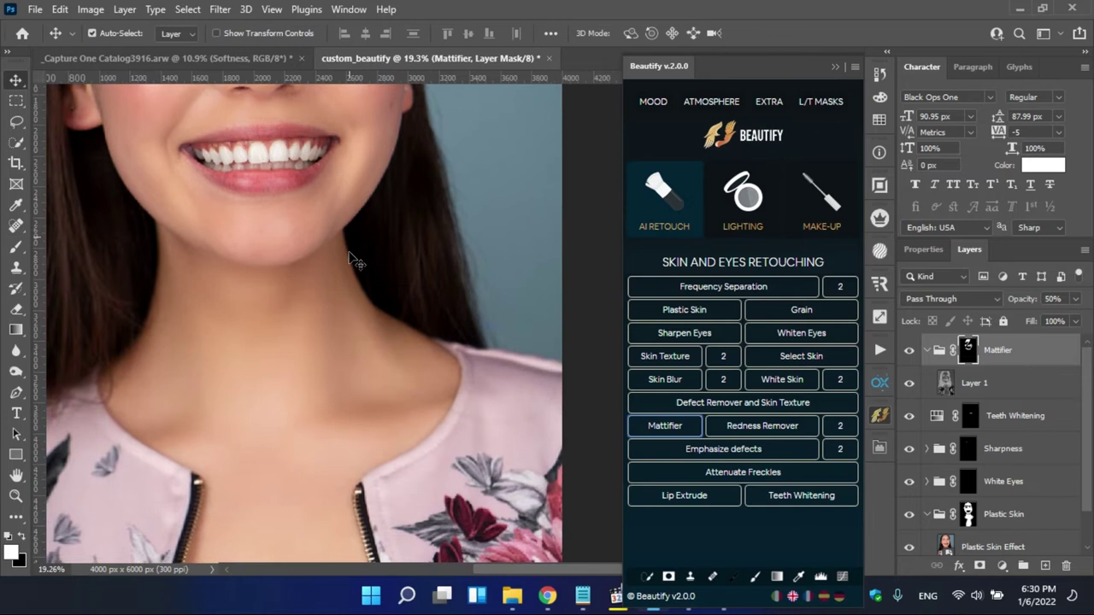
key("b")
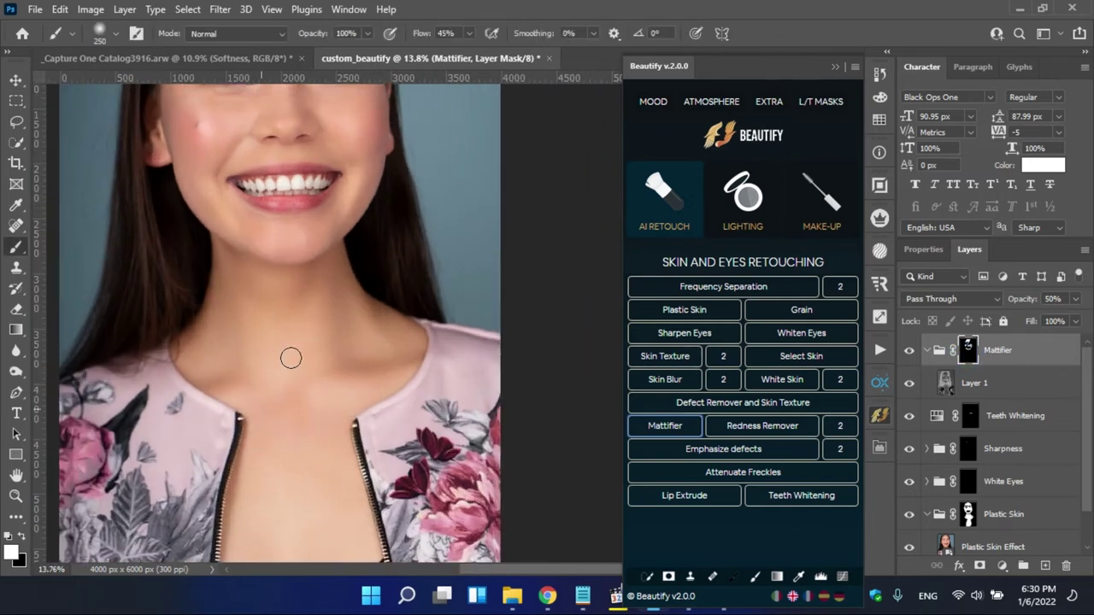
key("bracketright")
key("bracketright")
key("bracketright")
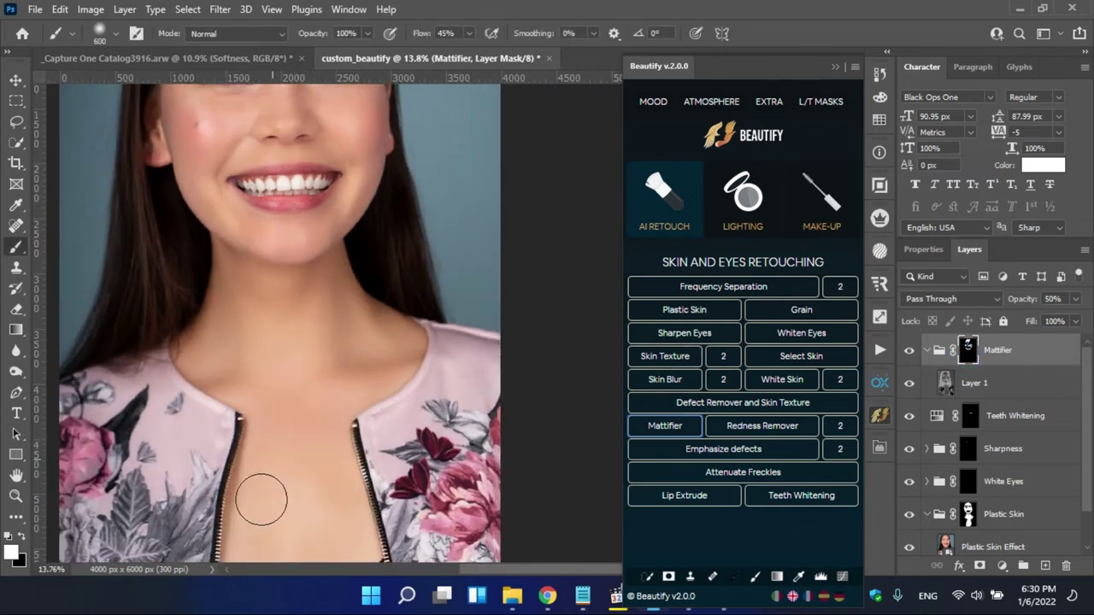
left_click_drag(301, 508, 318, 376)
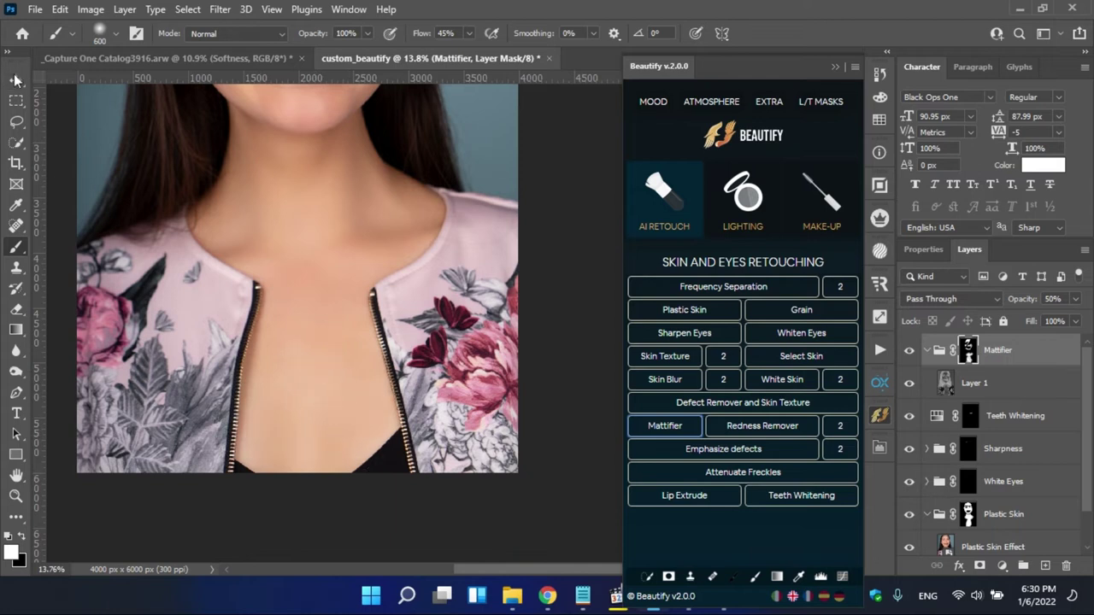
- Fit the photo on screen, center on the face, and add a red lipstick layer set
key("v")
key("ctrl+0")
scroll(485, 244, "up", 2)
left_click_drag(488, 247, 494, 318)
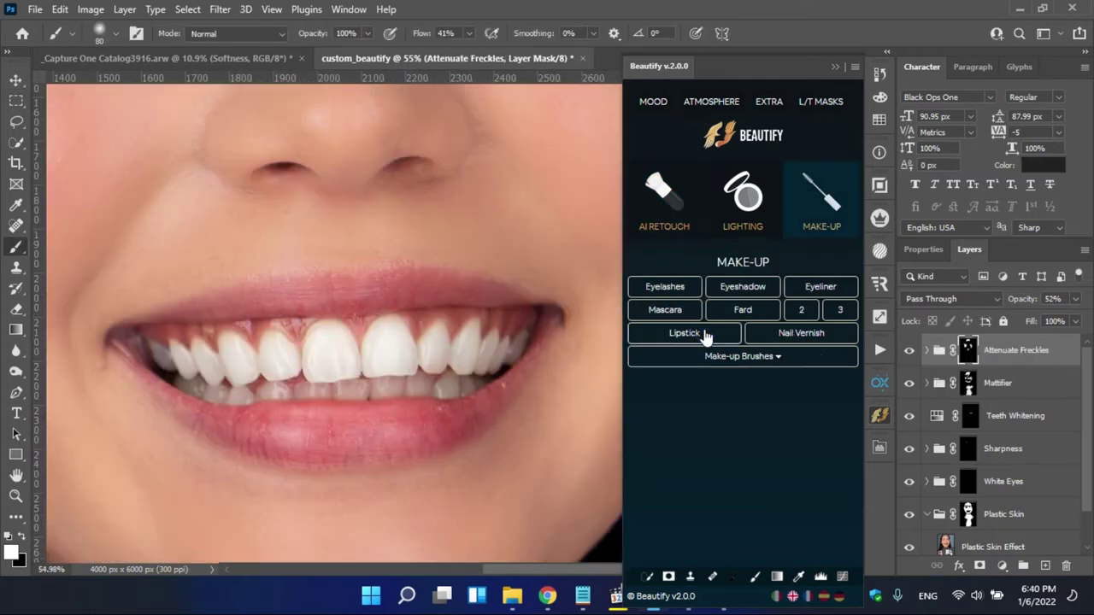
left_click(706, 332)
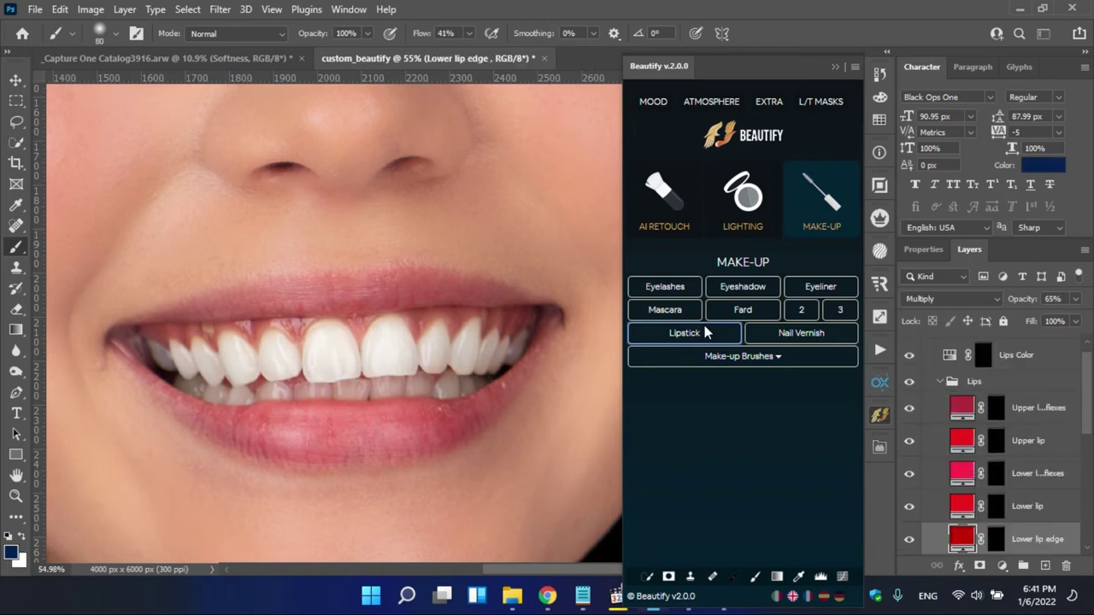
- Paint red lipstick across the upper and lower lips, resizing the brush as needed
mouse_move(501, 297)
left_mouse_down()
mouse_move(388, 297)
mouse_move(409, 281)
mouse_move(232, 295)
mouse_move(383, 299)
mouse_move(166, 313)
mouse_move(288, 313)
mouse_move(453, 281)
left_mouse_up()
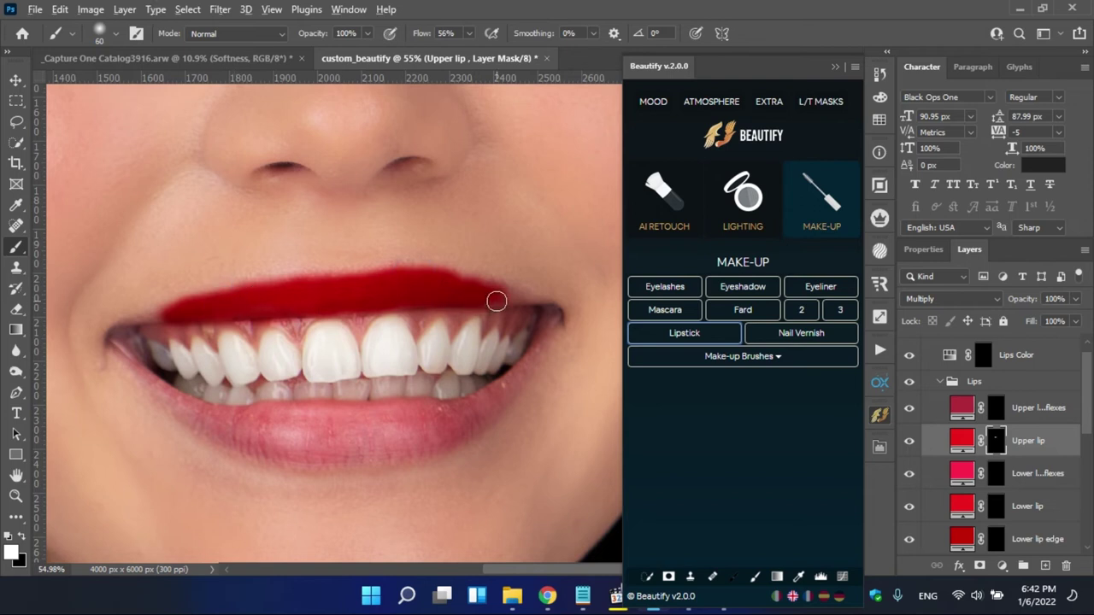
mouse_move(490, 402)
left_mouse_down()
mouse_move(370, 452)
mouse_move(245, 435)
mouse_move(319, 432)
mouse_move(293, 419)
mouse_move(454, 415)
mouse_move(367, 430)
mouse_move(273, 434)
mouse_move(427, 415)
mouse_move(231, 429)
mouse_move(359, 456)
mouse_move(472, 410)
mouse_move(210, 420)
mouse_move(240, 427)
left_mouse_up()
key("bracketright")
key("bracketright")
key("bracketright")
key("bracketleft")
key("bracketleft")
key("bracketleft")
- Fill the right and left mouth corners of both lips with red lipstick
mouse_move(471, 317)
left_mouse_down()
mouse_move(523, 293)
mouse_move(474, 293)
left_mouse_up()
mouse_move(537, 342)
left_mouse_down()
mouse_move(507, 384)
mouse_move(484, 390)
left_mouse_up()
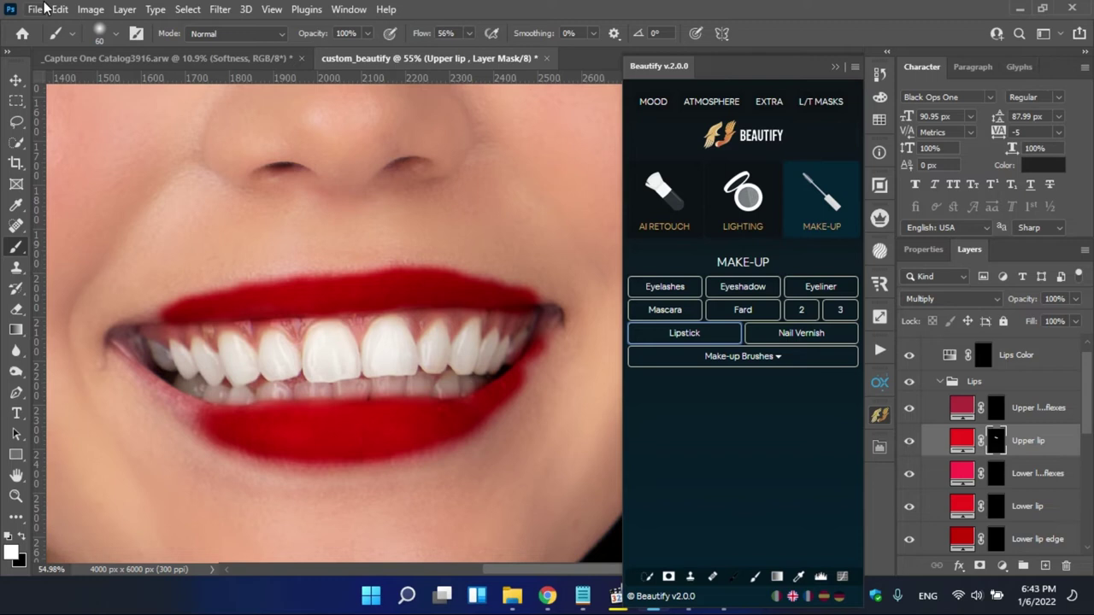
left_click_drag(542, 321, 554, 308)
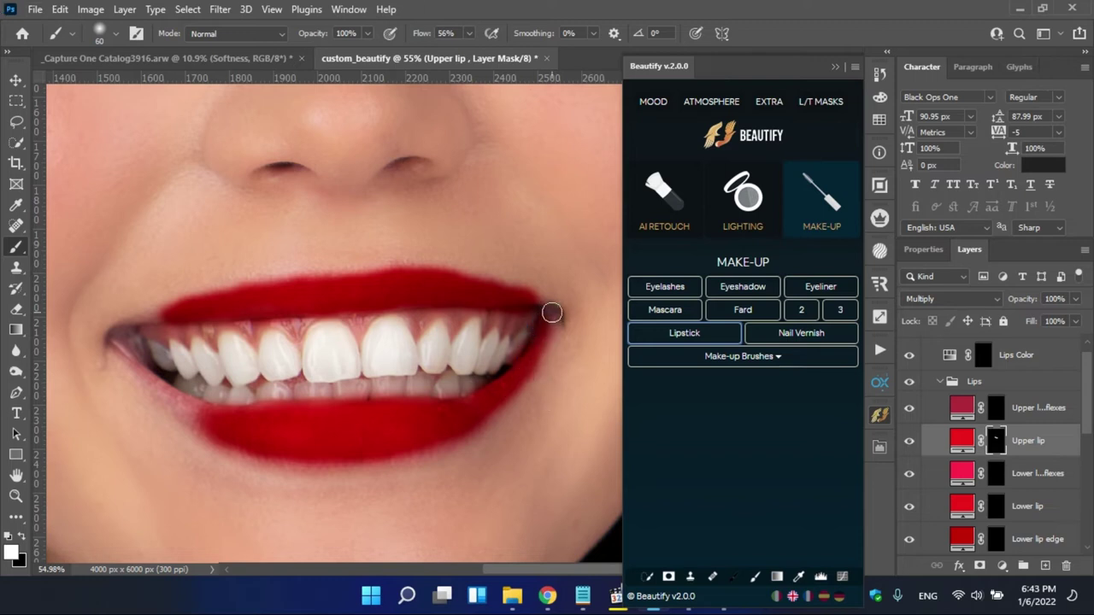
left_click_drag(137, 377, 190, 418)
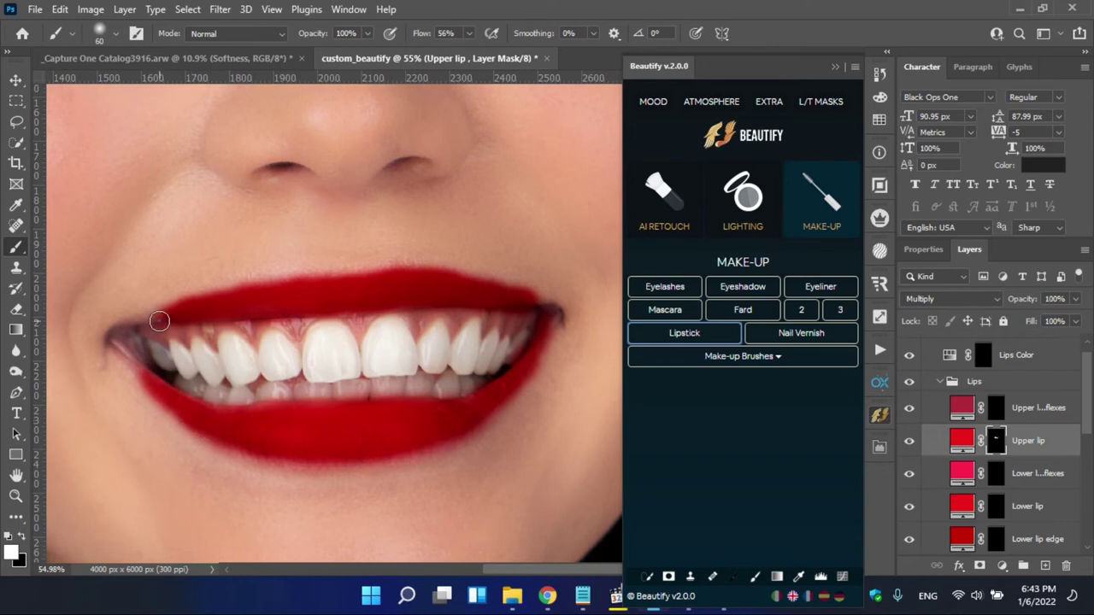
mouse_move(122, 330)
left_mouse_down()
mouse_move(145, 324)
mouse_move(124, 351)
mouse_move(139, 373)
left_mouse_up()
left_click(108, 344)
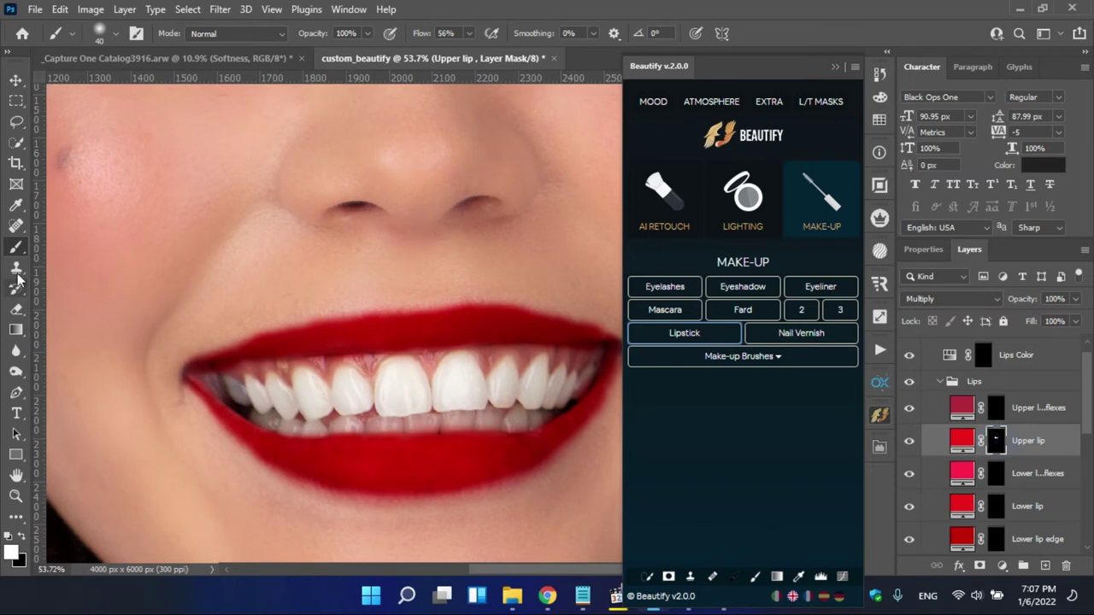
- Undo a stray lower-lip stroke and switch the brush colour to black
left_click_drag(418, 488, 517, 511)
key("ctrl+z")
left_click(22, 536)
scroll(271, 330, "up", 2)
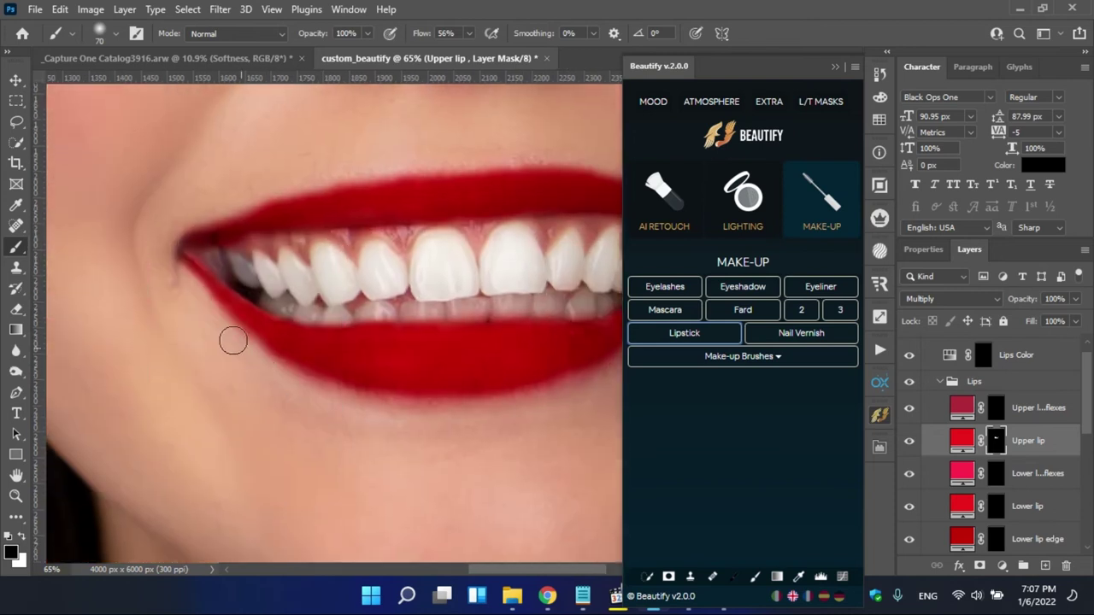
- Erase red spill from the left lip corner, upper-lip edge and upper gum line
left_click_drag(175, 276, 183, 223)
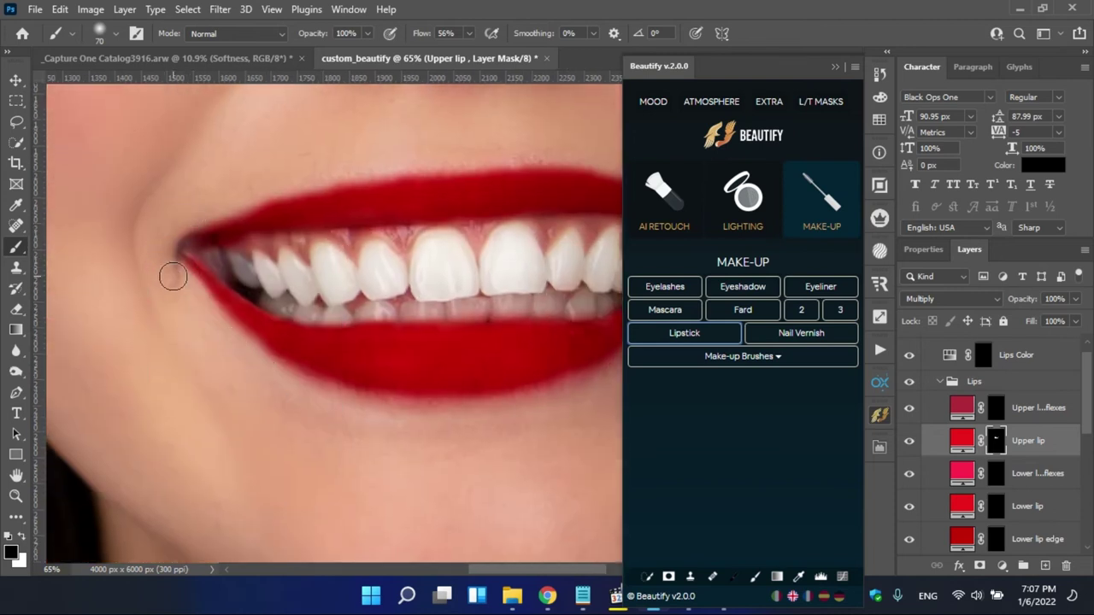
left_click_drag(218, 257, 390, 238)
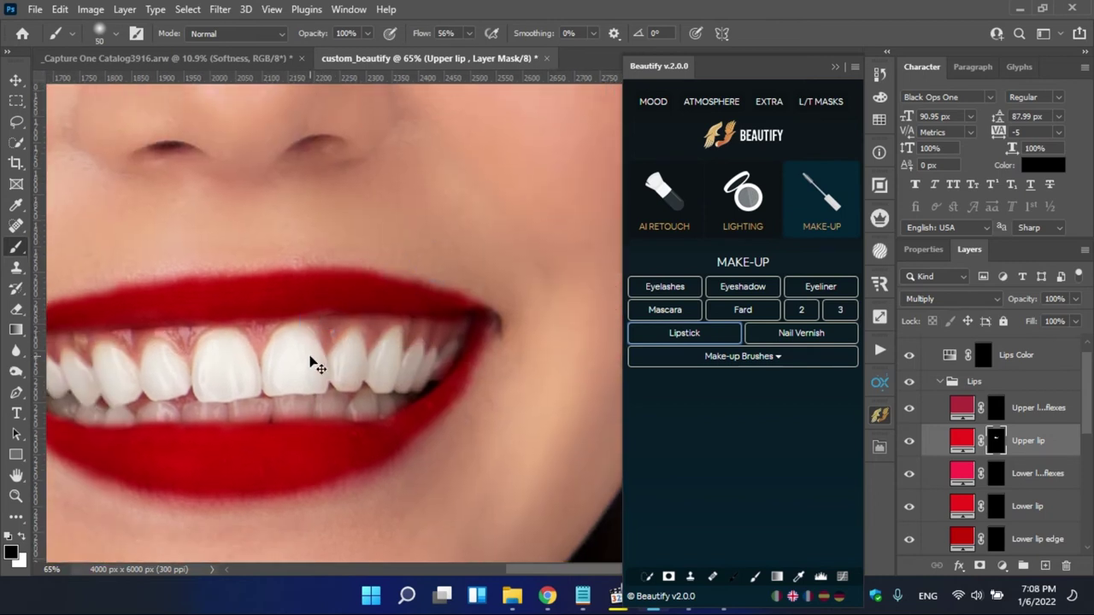
left_click_drag(407, 322, 457, 338)
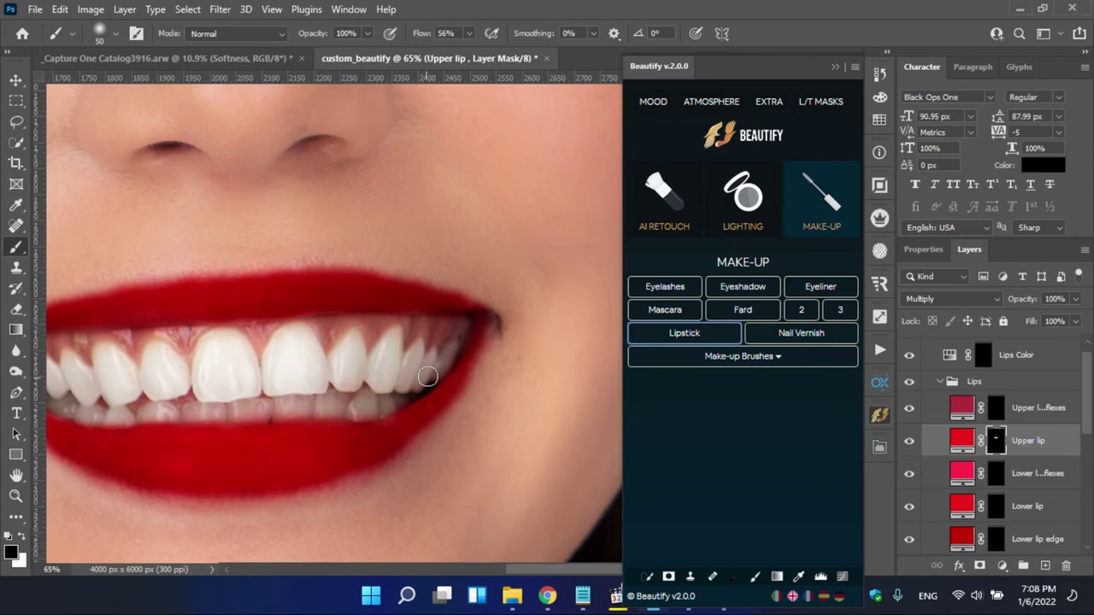
mouse_move(179, 419)
left_mouse_down()
mouse_move(371, 422)
mouse_move(531, 342)
left_mouse_up()
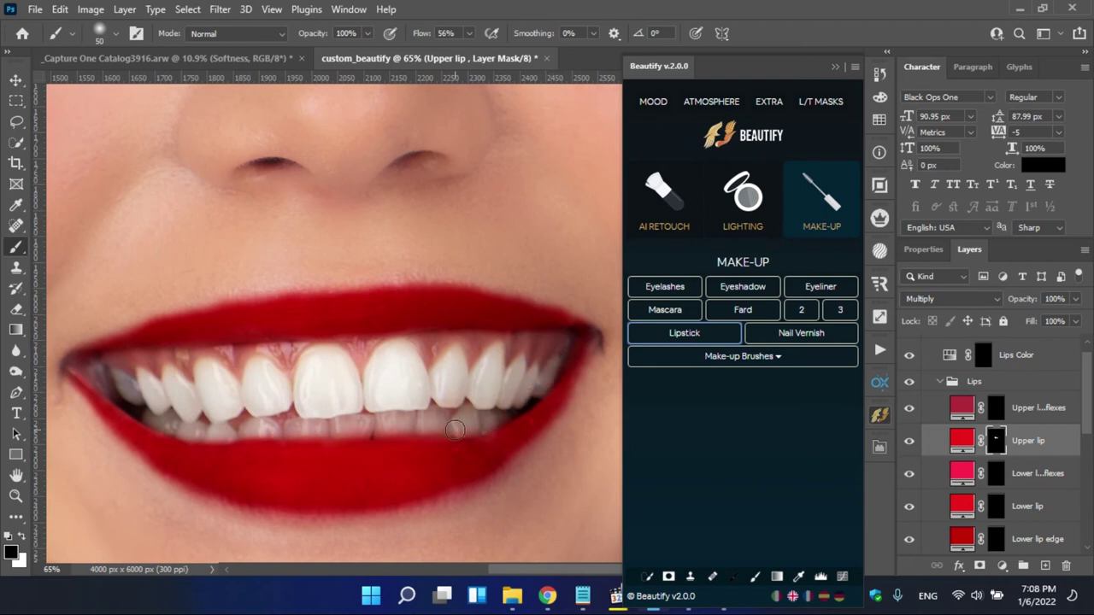
scroll(328, 427, "left", 3)
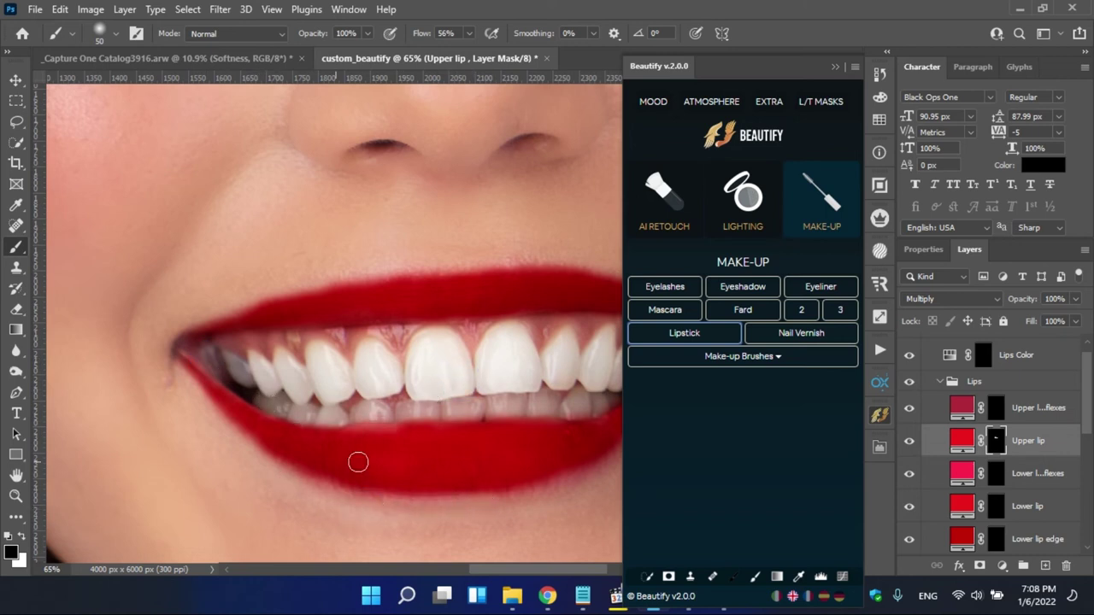
scroll(358, 459, "down", 5)
left_click(1075, 299)
- Lower the Upper lip opacity to 79% and undo a mask copy that tinted the image pink
mouse_move(1044, 316)
left_mouse_down()
mouse_move(1064, 317)
mouse_move(1023, 318)
left_mouse_up()
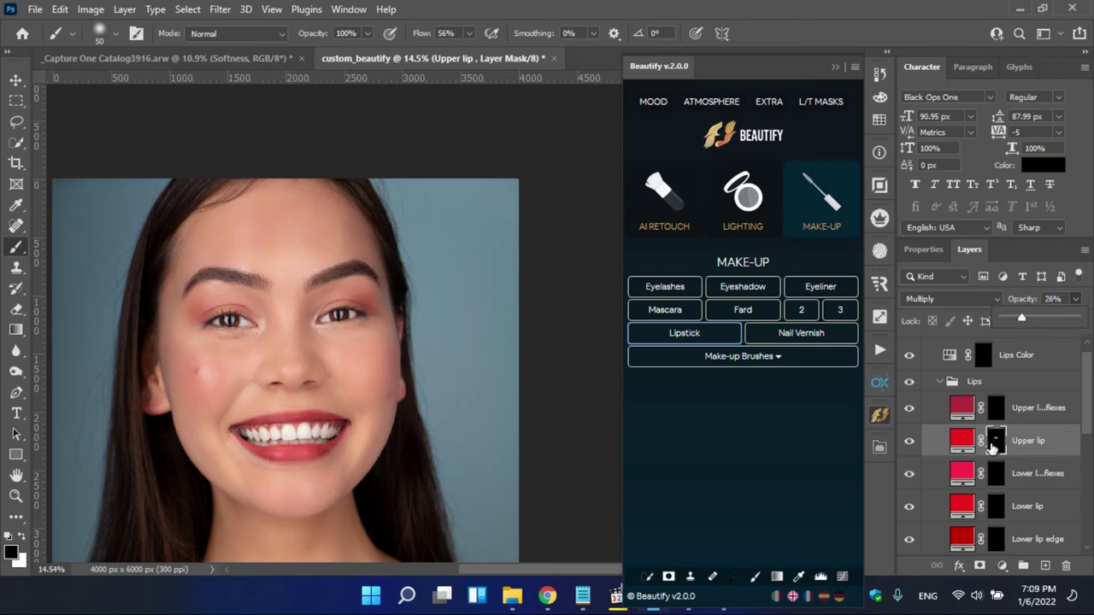
left_click_drag(996, 440, 996, 408)
left_click(497, 233)
key("ctrl+z")
left_click(481, 230)
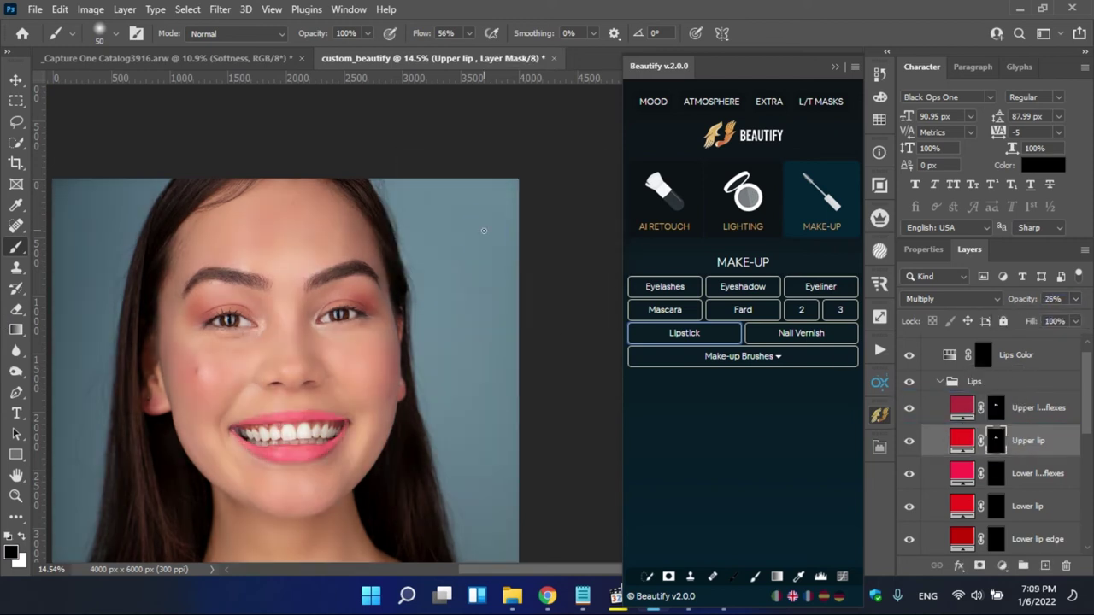
- Hide the upper lip reflexes and Upper lip layers, and copy the lip mask onto Lips Color
left_click(908, 440)
left_click(908, 408)
mouse_move(995, 440)
left_mouse_down()
mouse_move(961, 466)
mouse_move(979, 352)
left_mouse_up()
left_click(471, 229)
left_click(483, 228)
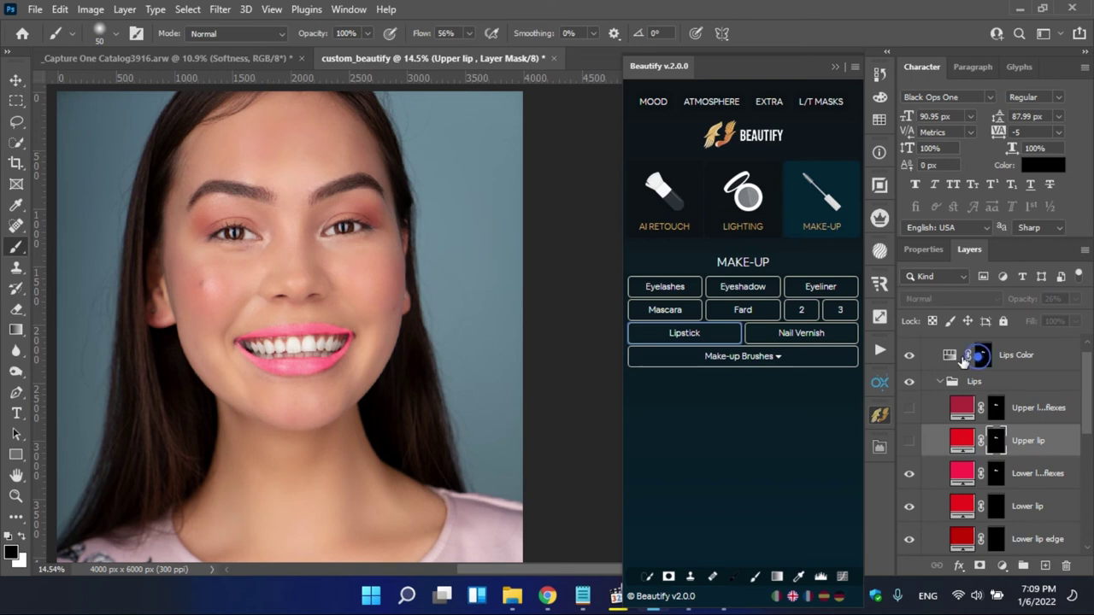
left_click(929, 346)
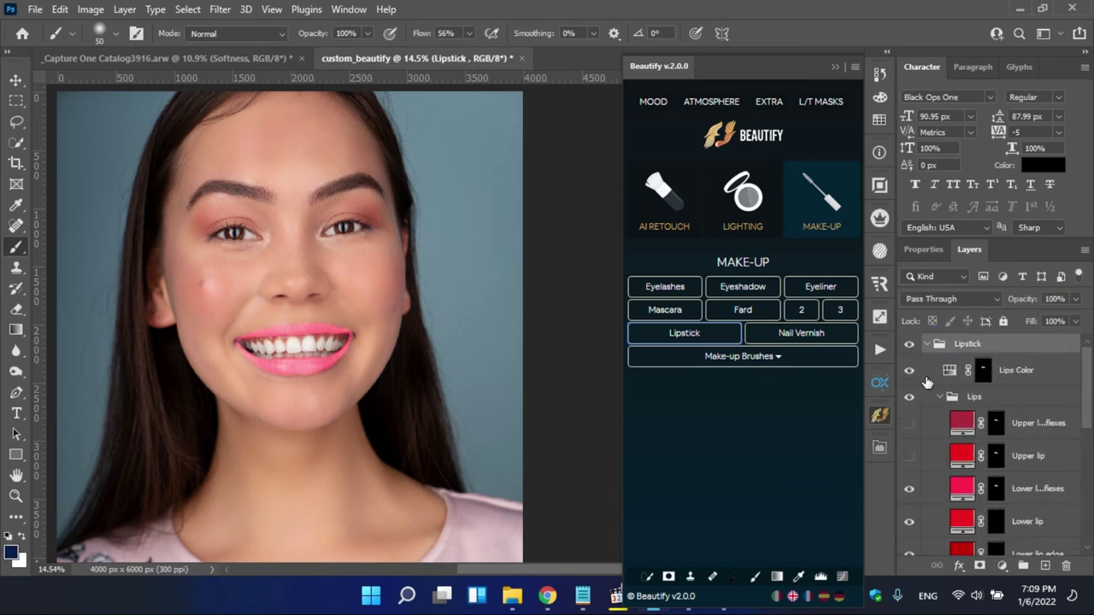
- Copy the lip mask onto Lower lip and Lower lip edge, hiding unused lip layers
scroll(940, 421, "down", 2)
left_click(940, 396)
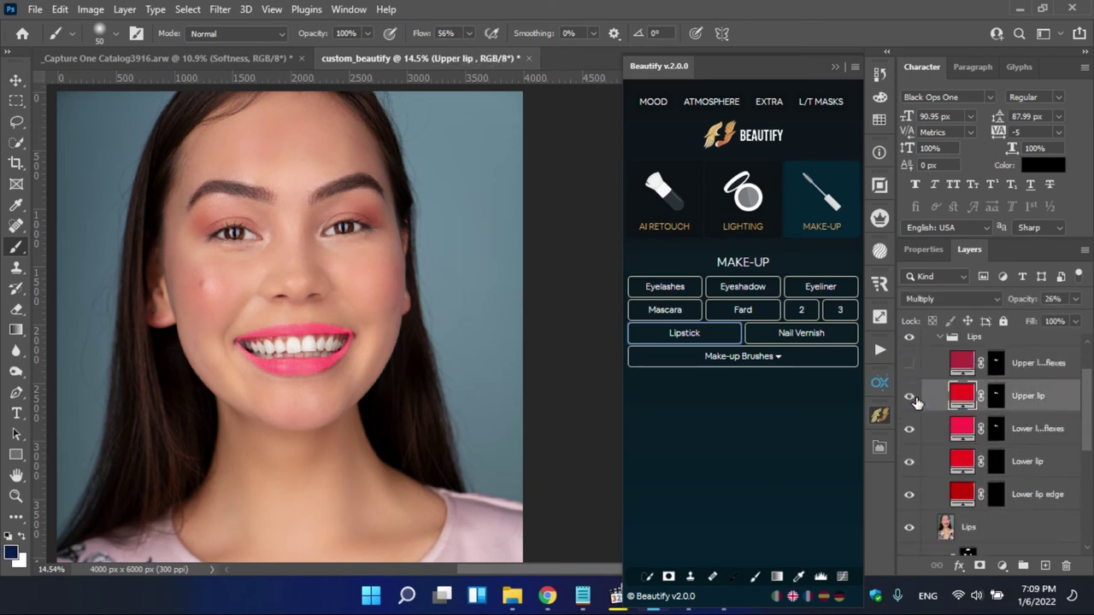
left_click(908, 428)
left_click_drag(996, 429, 995, 494)
left_click(471, 229)
left_click(909, 461)
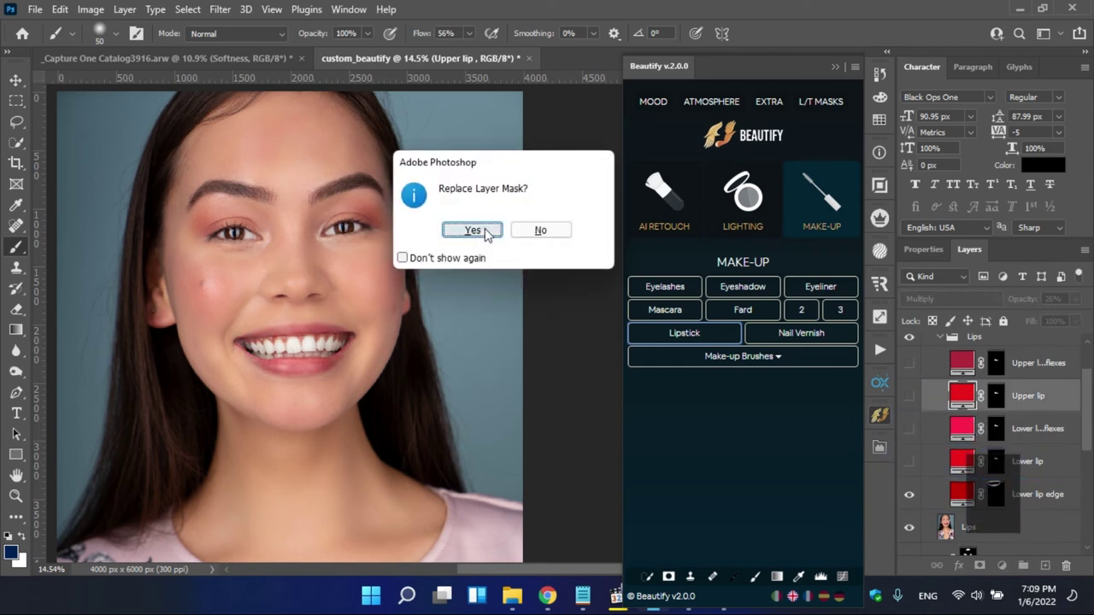
left_click(472, 229)
left_click(996, 502)
- Brush white on the Lower lip edge mask to restore colour at the left corner and lower-lip edge
scroll(294, 346, "up", 5)
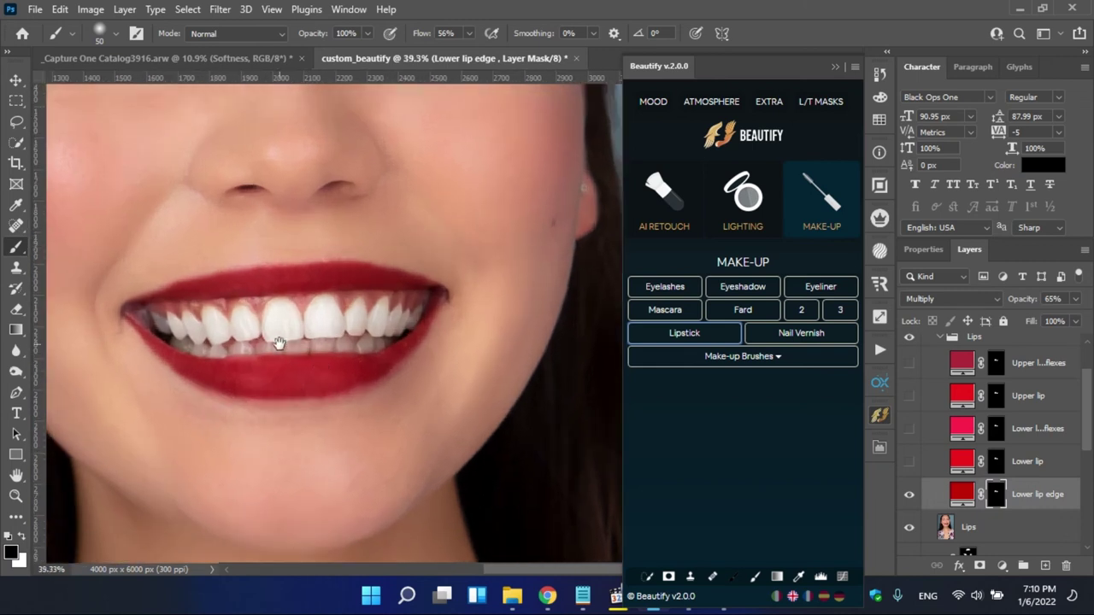
left_click(21, 536)
left_click(183, 396)
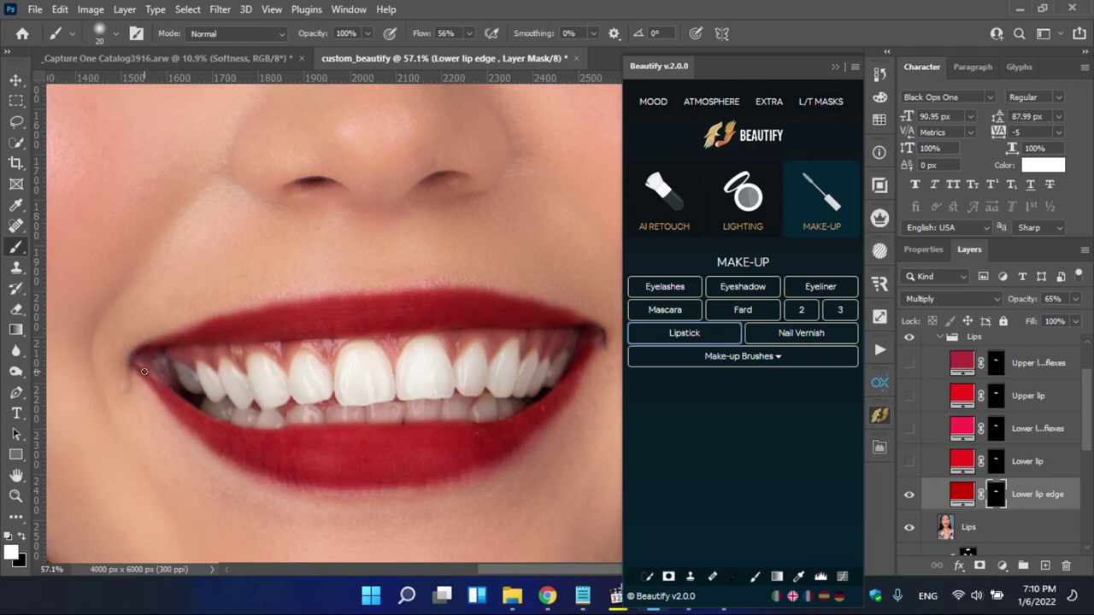
scroll(169, 413, "up", 2)
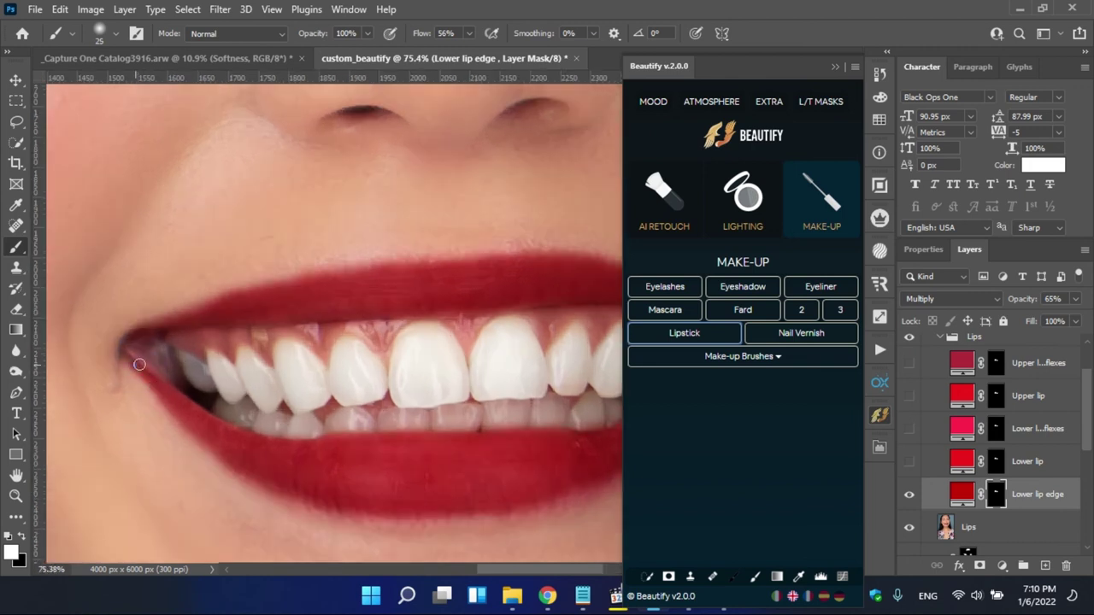
mouse_move(207, 446)
left_mouse_down()
mouse_move(192, 411)
mouse_move(450, 512)
left_mouse_up()
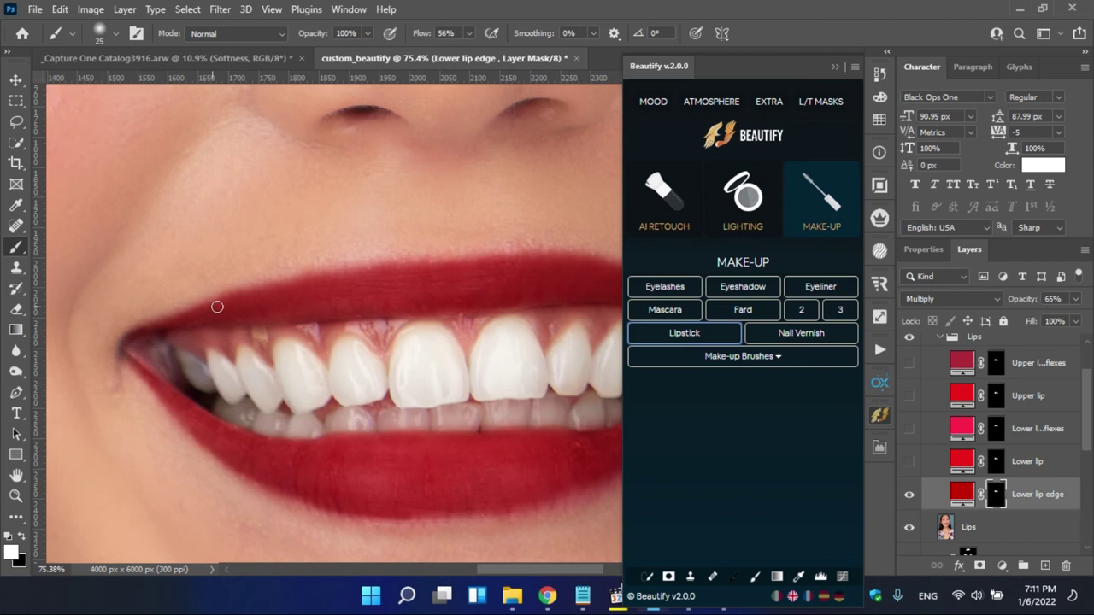
left_click_drag(406, 382, 217, 385)
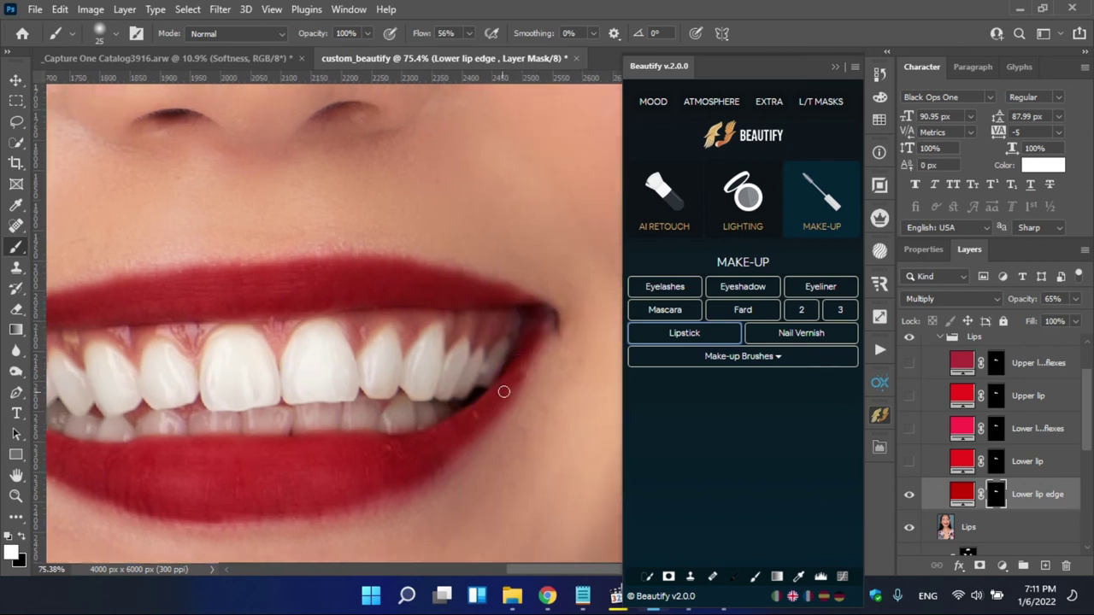
left_click_drag(221, 518, 253, 517)
- Lower the lipstick layer opacity to about 40%
scroll(339, 491, "down", 5)
left_click(1075, 298)
mouse_move(1054, 317)
left_mouse_down()
mouse_move(1025, 317)
mouse_move(1047, 318)
mouse_move(1036, 319)
left_mouse_up()
- From Beautify's LIGHTING options, create the Manual D&B group with Burn and Dodge layers
key("v")
left_click(763, 224)
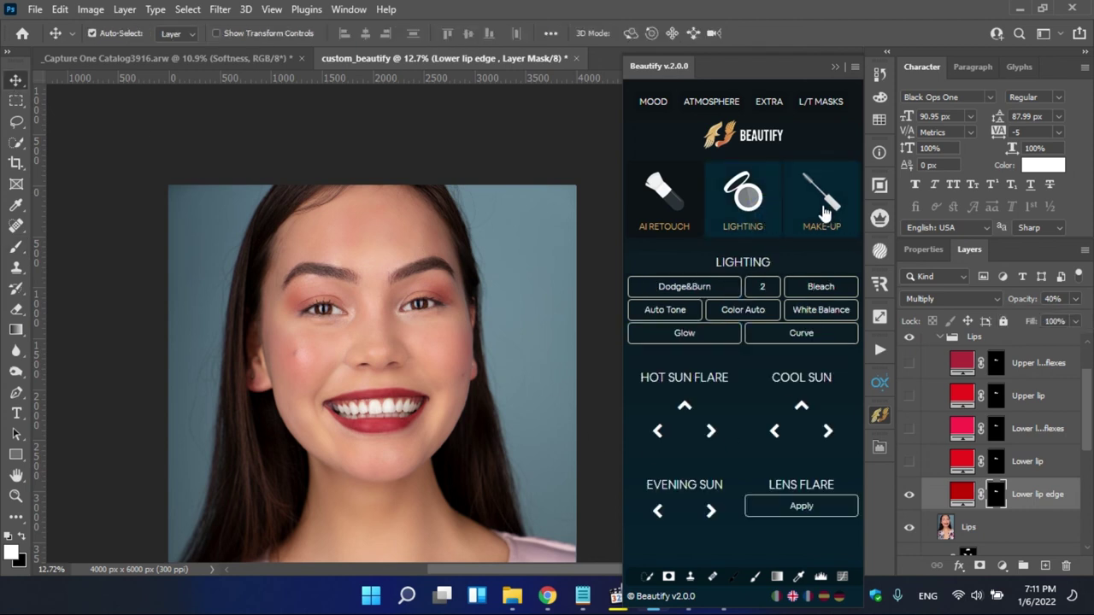
left_click(723, 289)
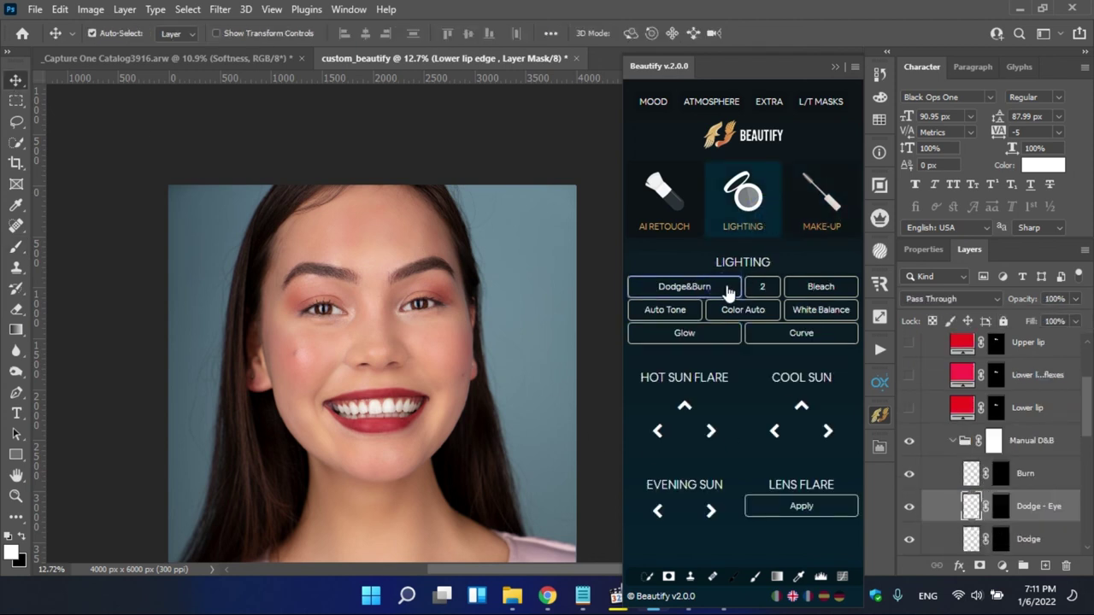
left_click(1031, 444)
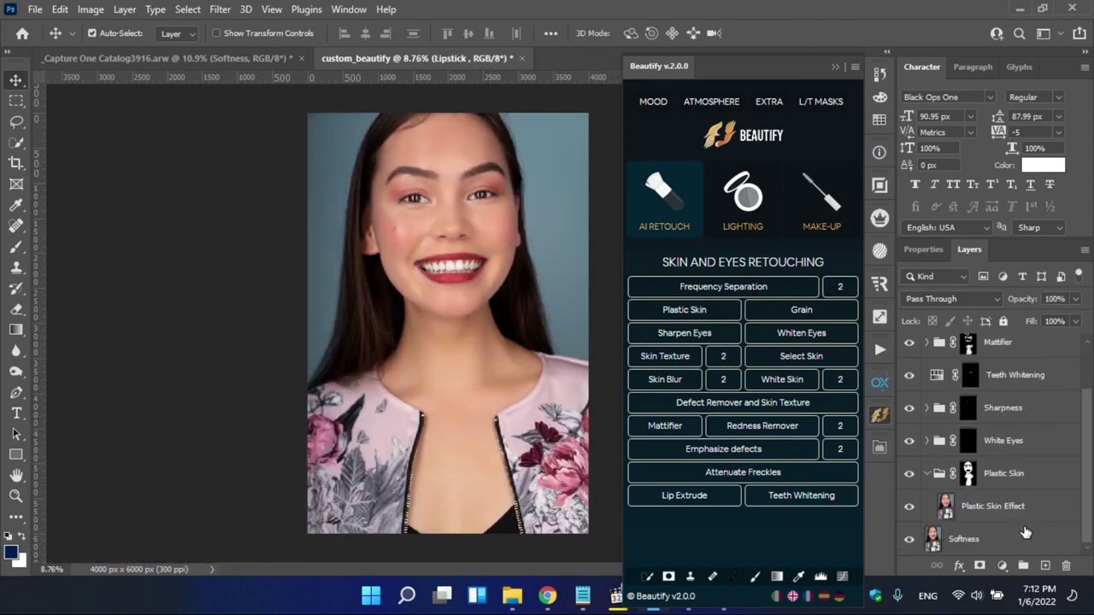
- Toggle the _Capture-One-Catalog3916 layer repeatedly for a before/after comparison, ending hidden
left_click(190, 61)
left_click(391, 61)
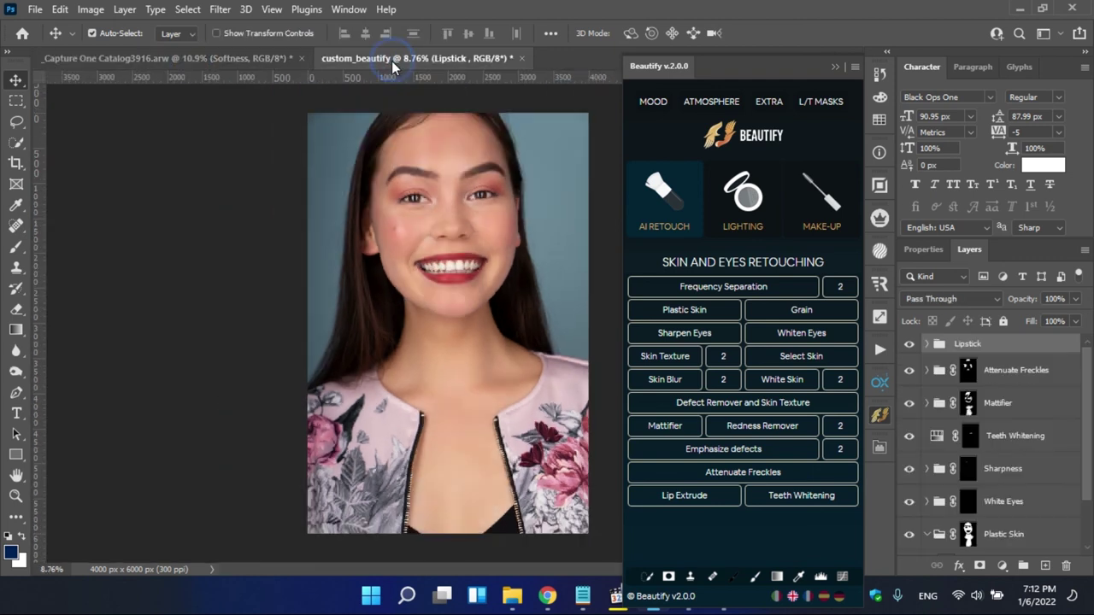
left_click(909, 350)
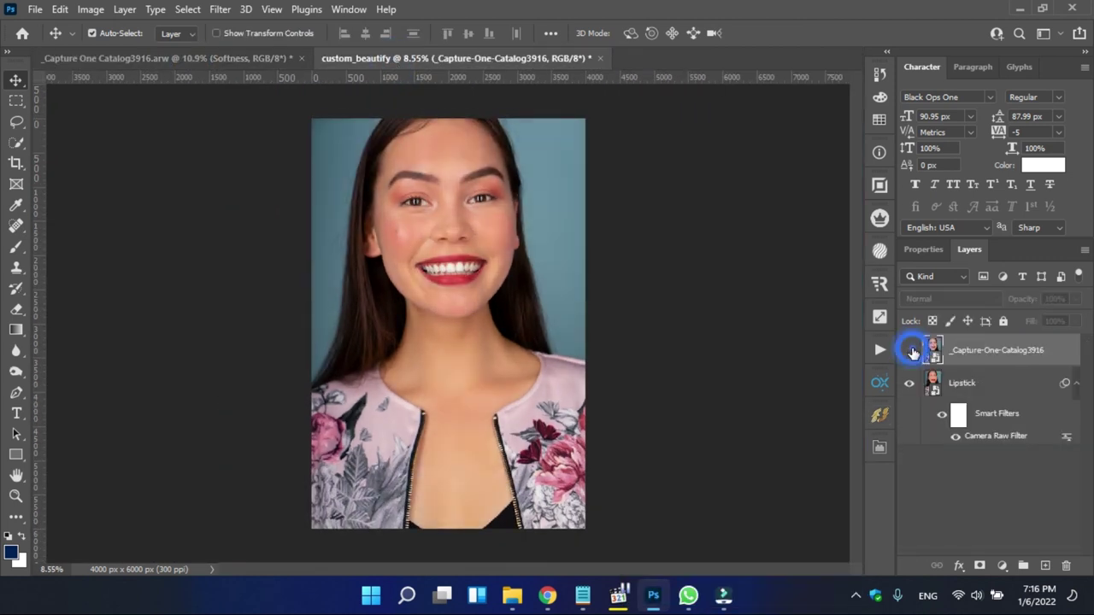
left_click(910, 352)
left_click(910, 352)
left_click(911, 350)
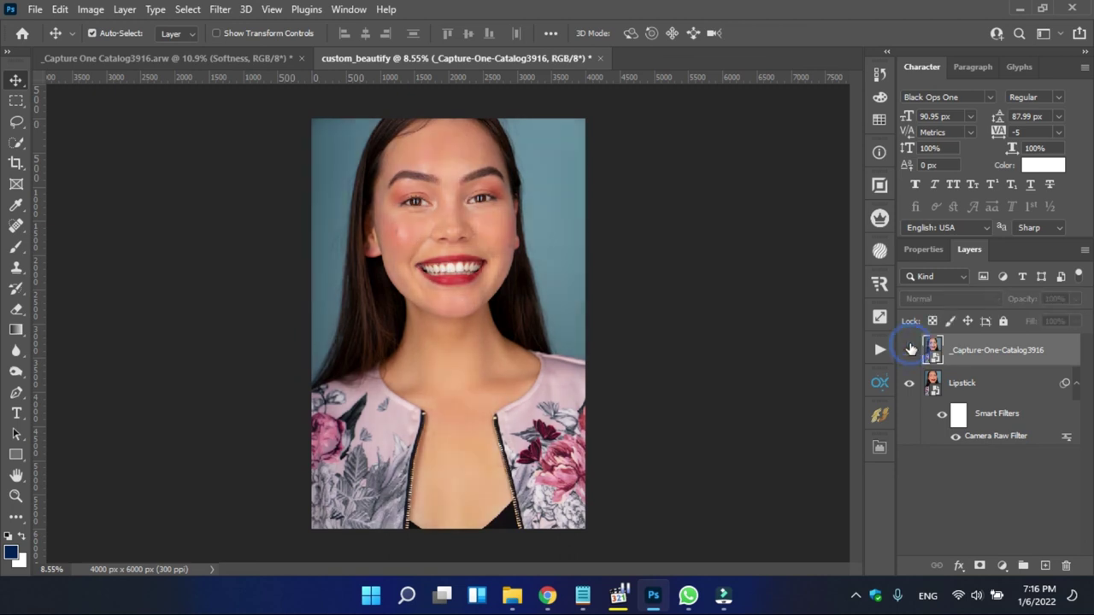